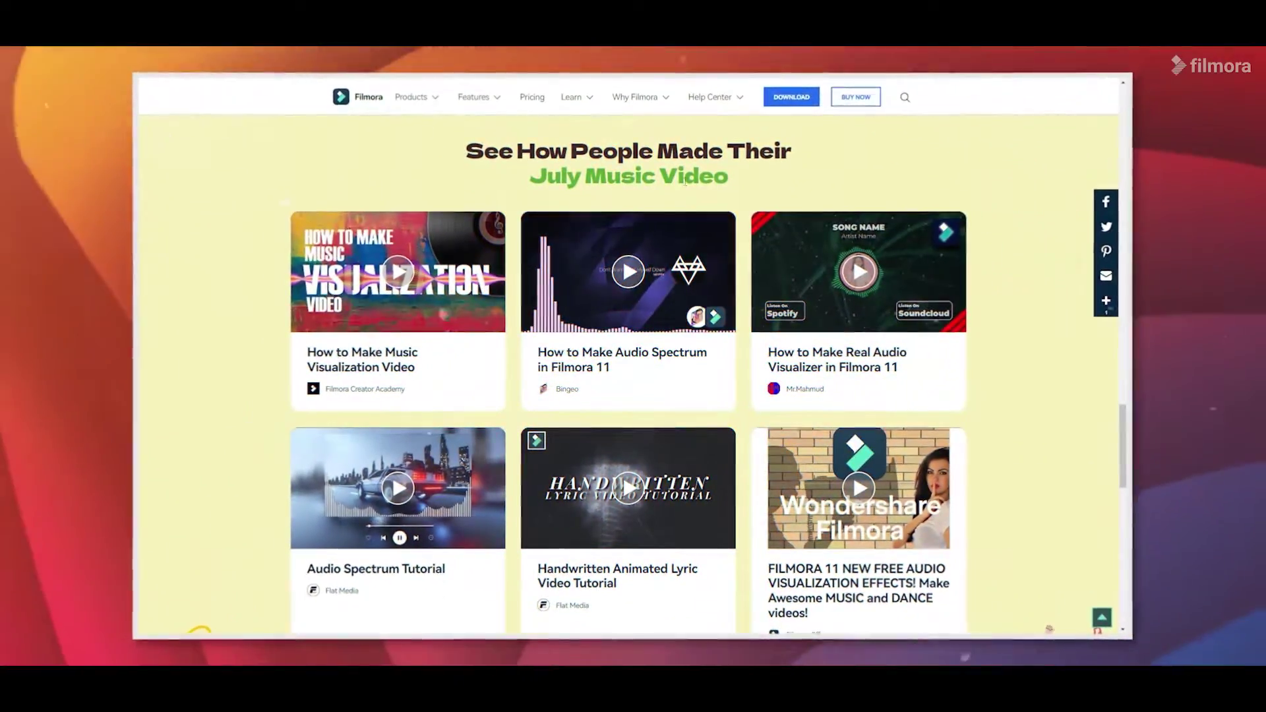
Play the How to Make Music Visualization Video example and skip ahead to 0:14.
click(380, 268)
drag(375, 491, 451, 491)
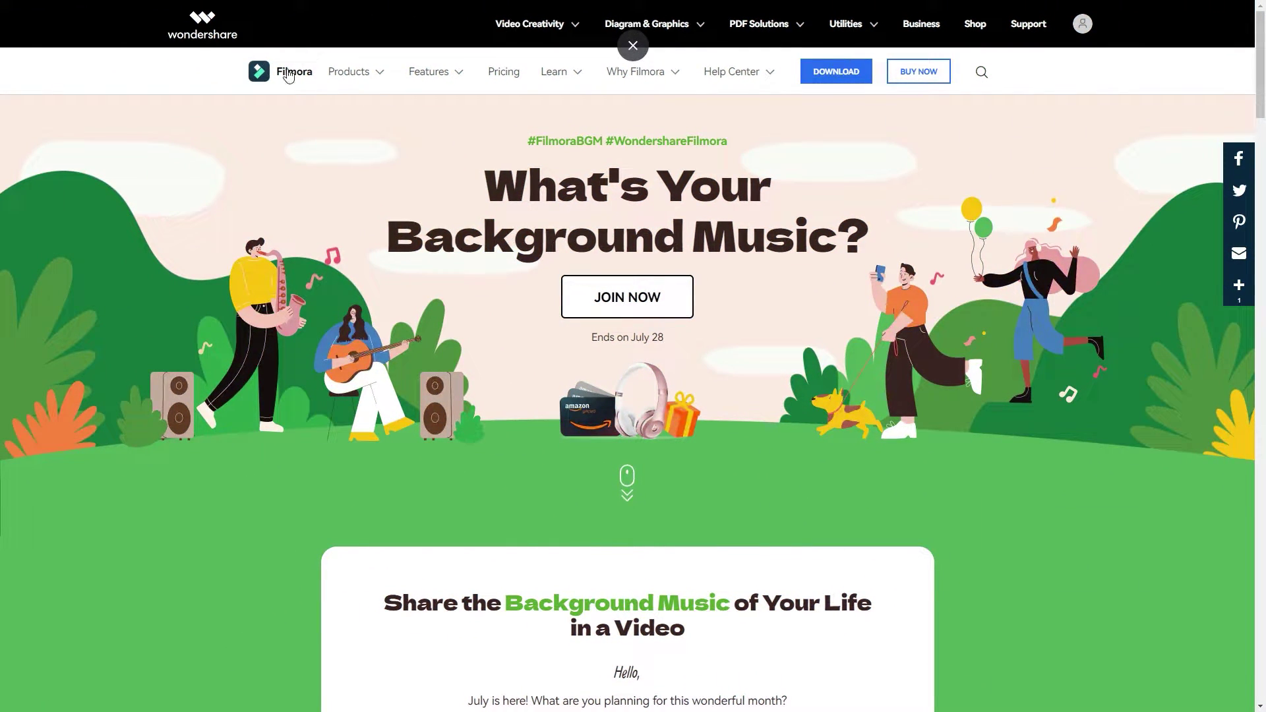
Highlight the headline What's Your Background Music? and the Ends on July 28 deadline.
drag(490, 185, 880, 261)
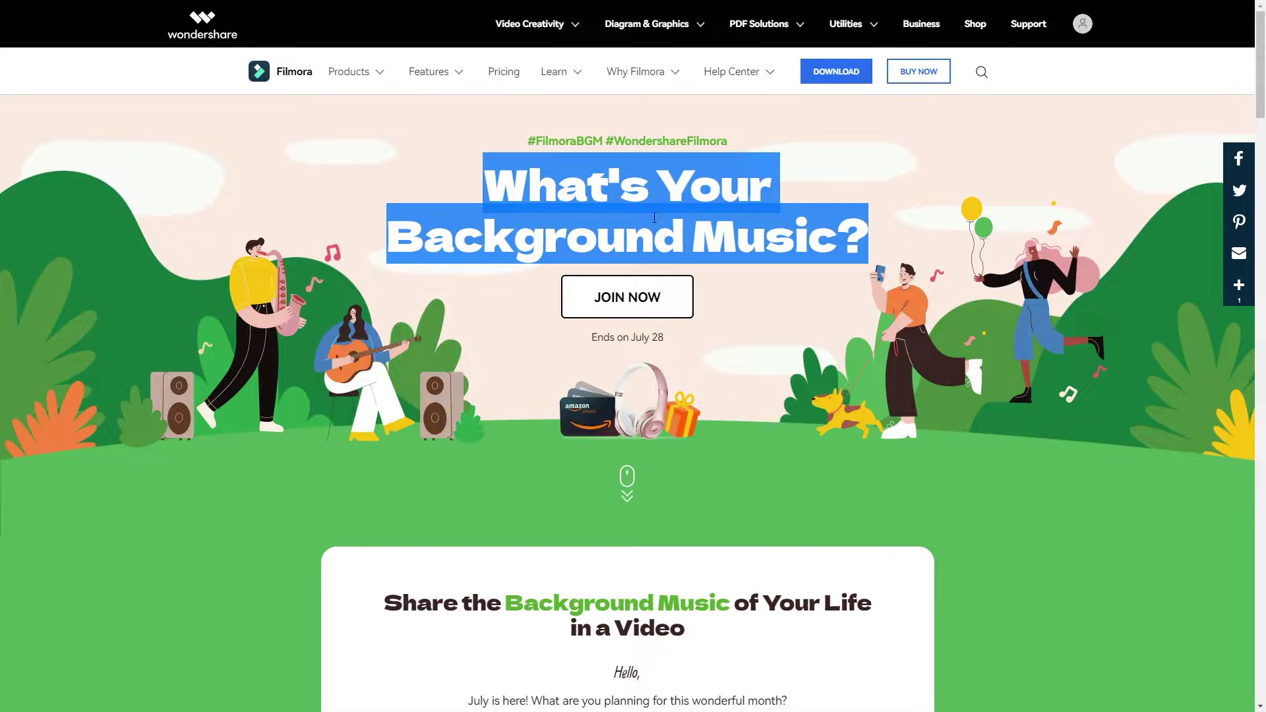
click(785, 330)
double_click(589, 337)
drag(624, 338, 666, 343)
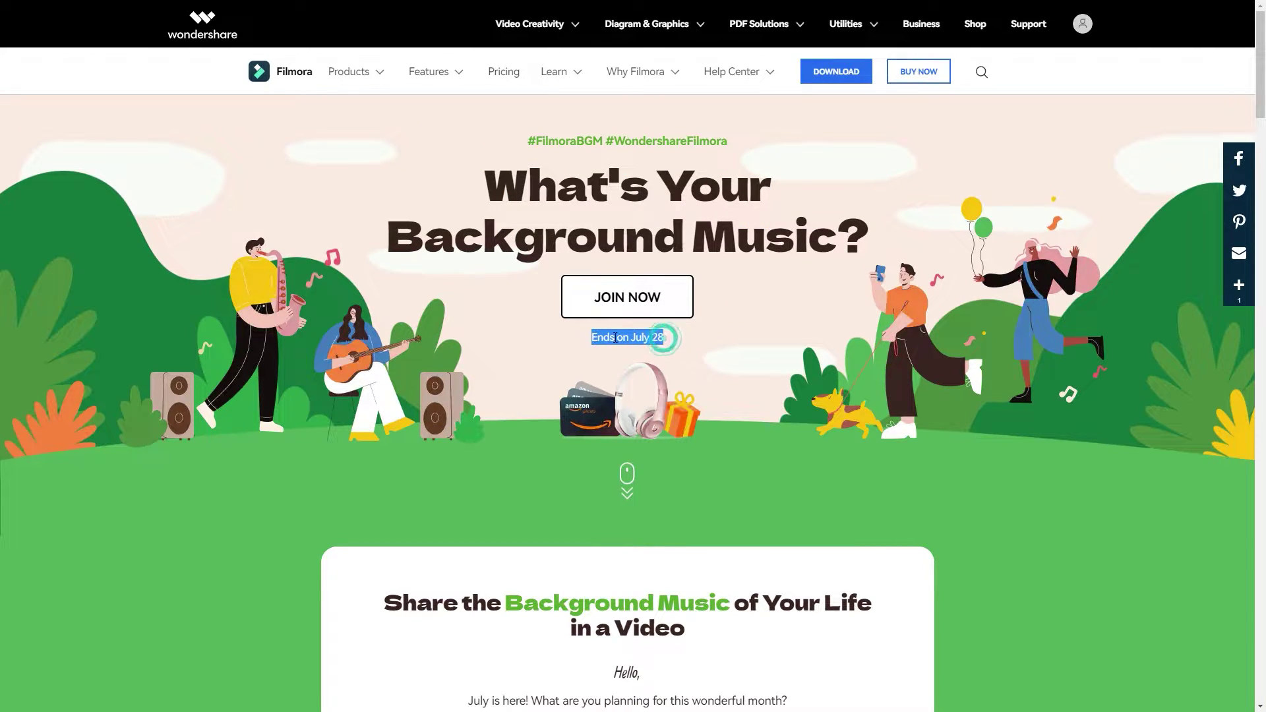
click(644, 335)
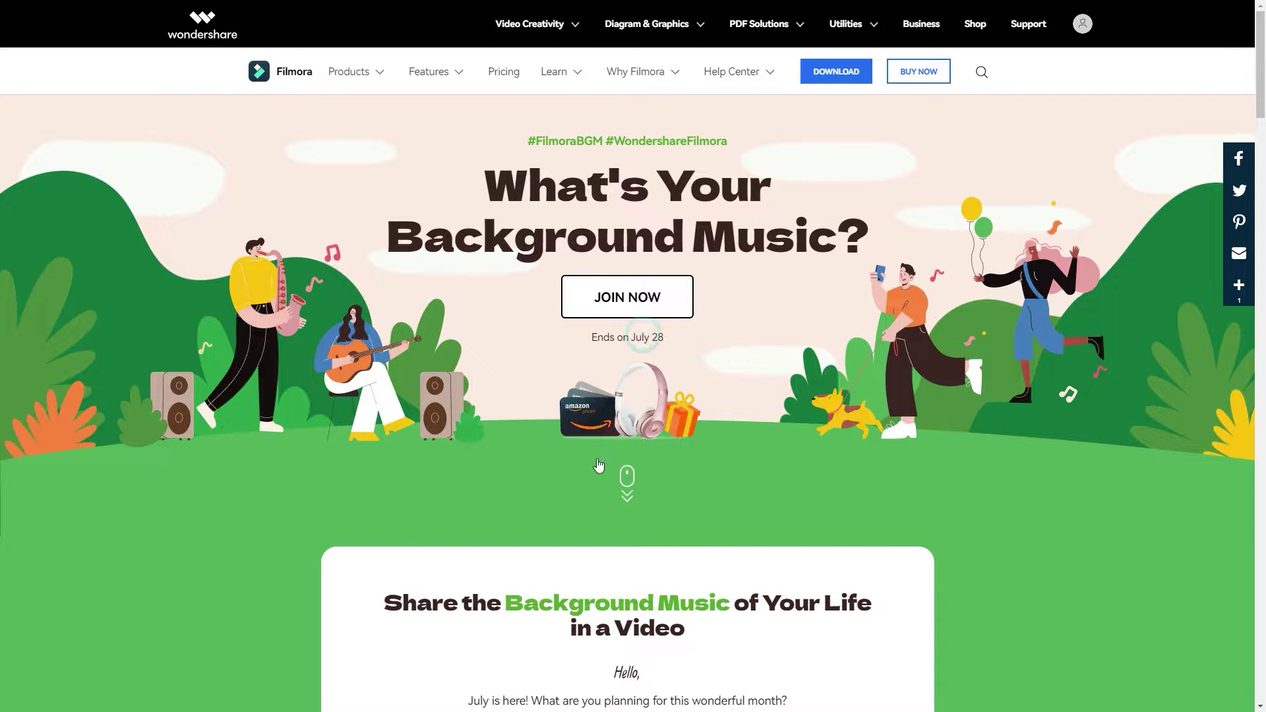
Scroll to the invitation card and highlight its Hello, greeting and invitation paragraph.
click(628, 476)
scroll(462, 125, up, 1)
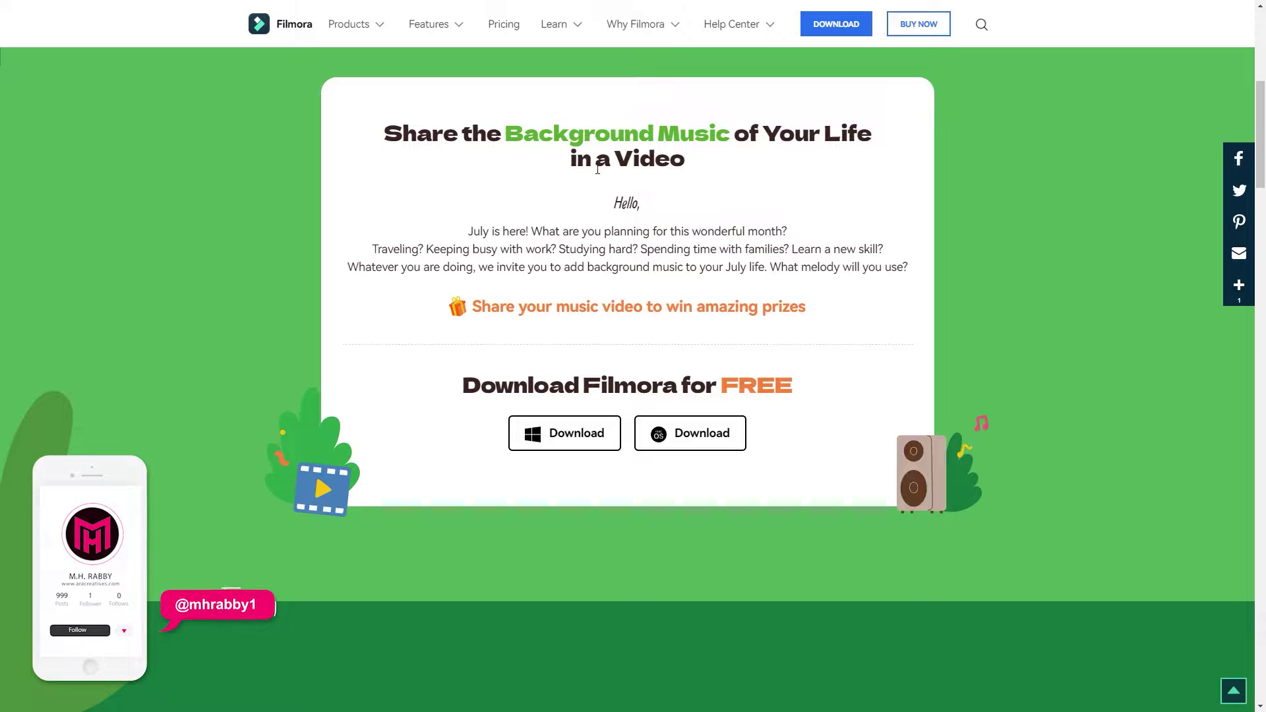
drag(607, 203, 645, 211)
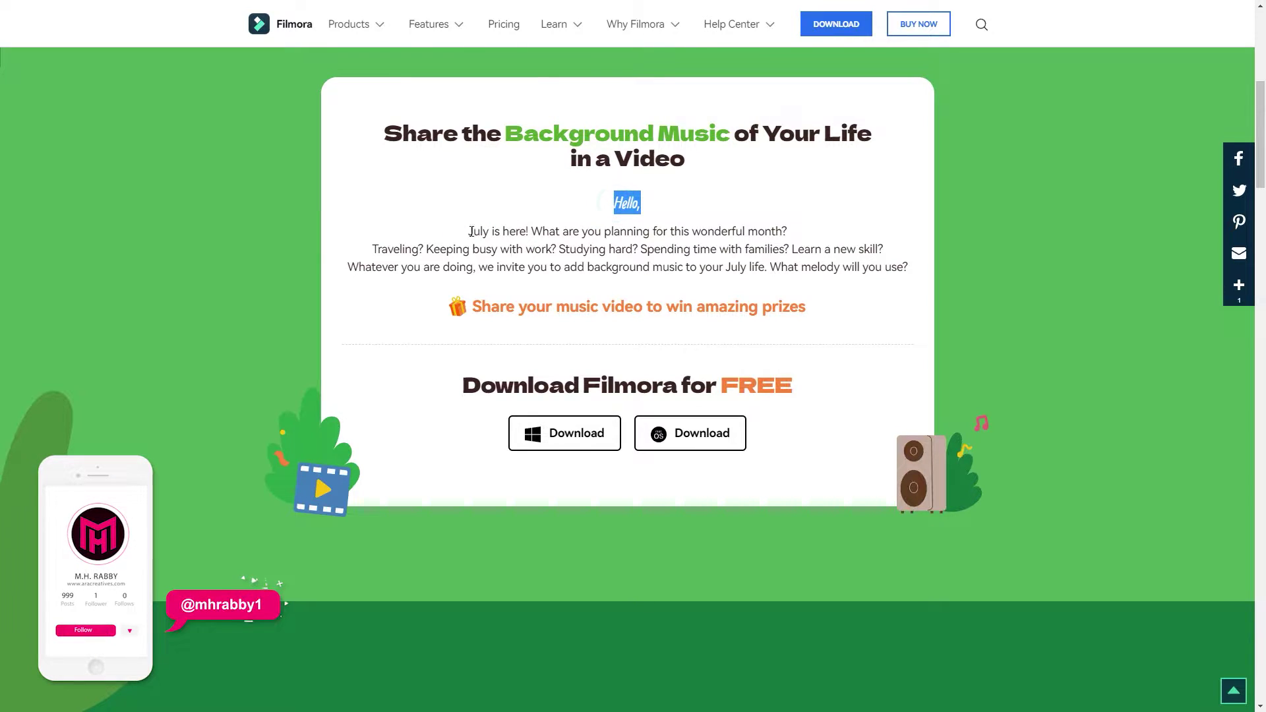
drag(473, 232, 920, 284)
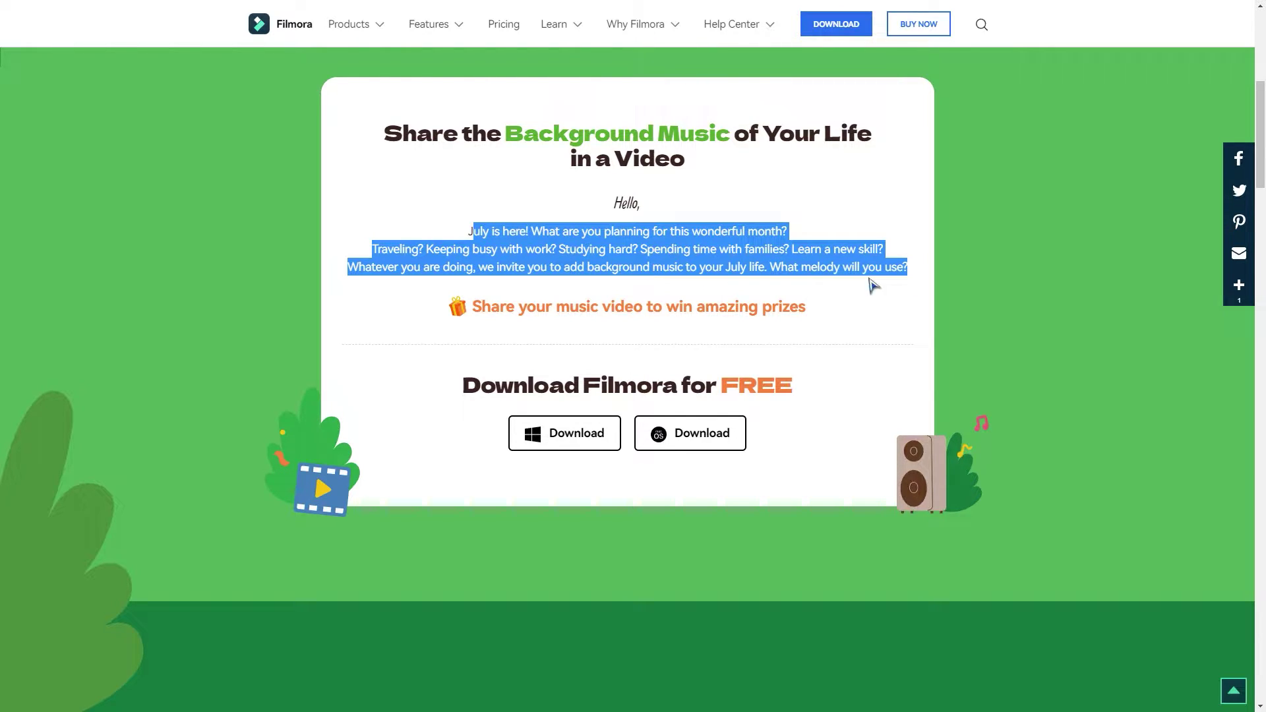
click(916, 277)
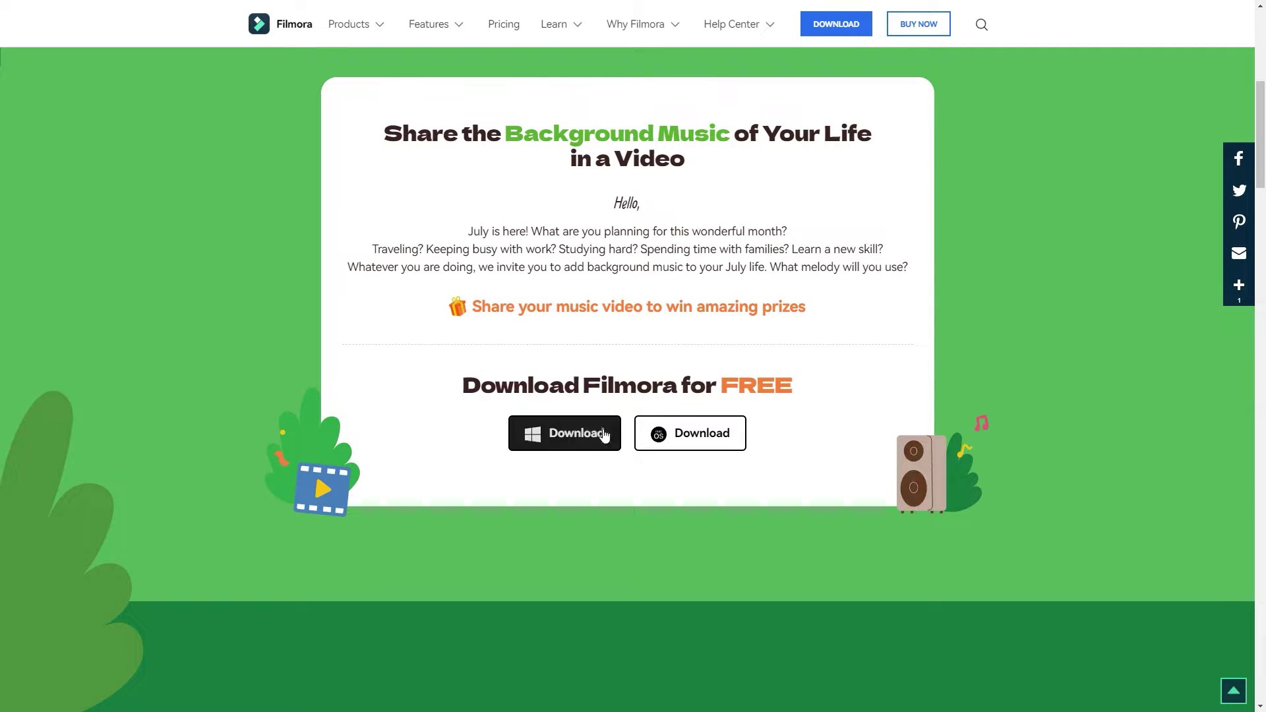
Highlight the Event Schedule dates (July 4, July 28, July 31, August 2) and reach How to Enter.
scroll(683, 491, down, 7)
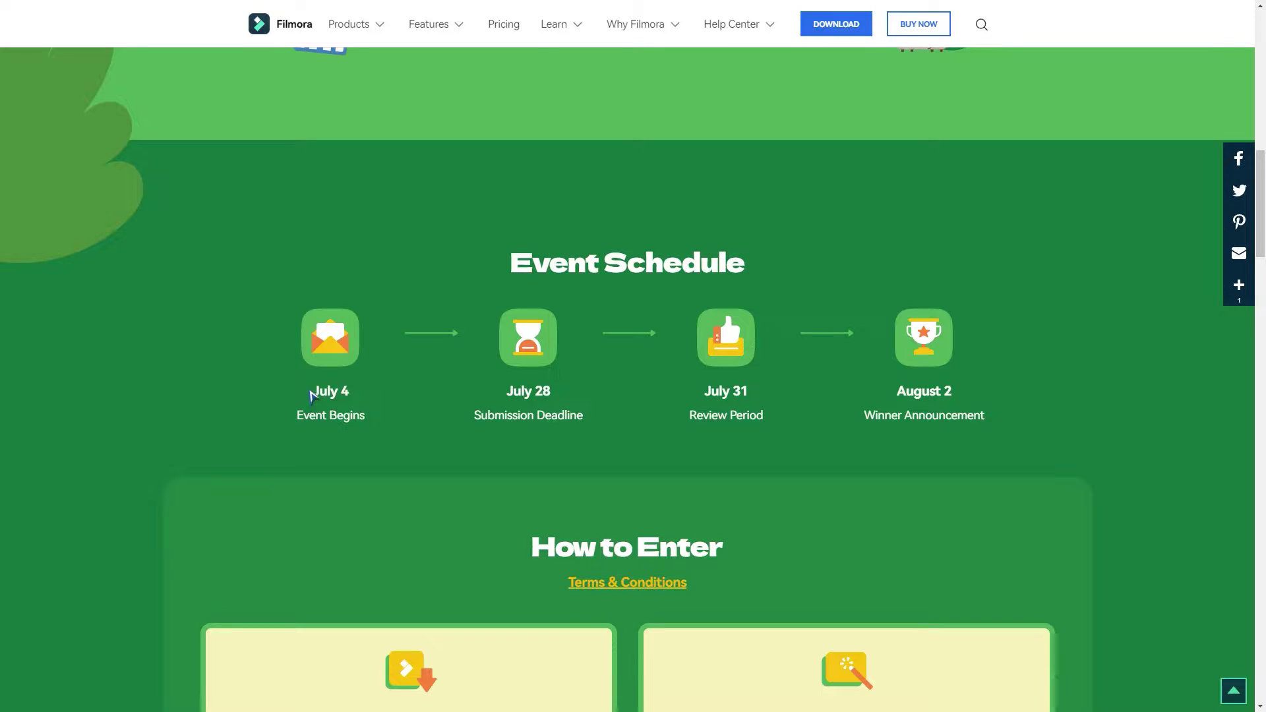
drag(333, 396, 366, 420)
drag(508, 393, 586, 419)
drag(709, 388, 764, 416)
drag(902, 391, 977, 408)
scroll(940, 454, down, 5)
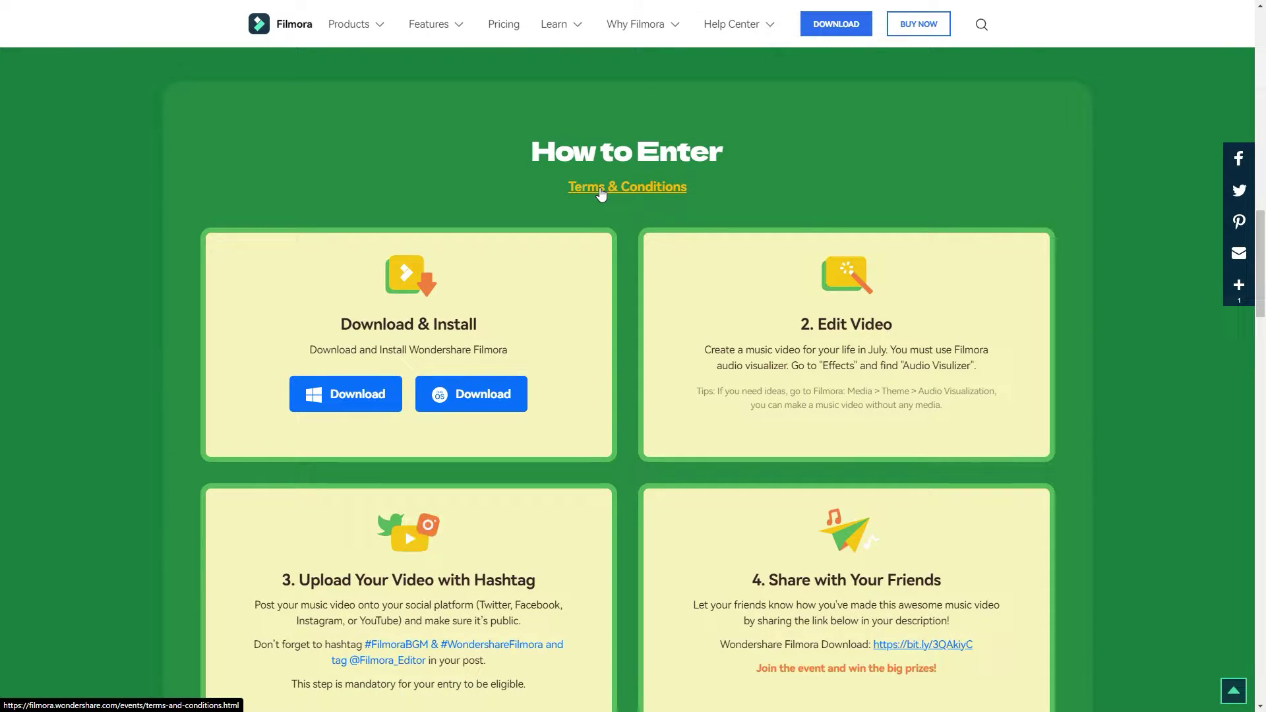
click(601, 190)
drag(388, 198, 895, 197)
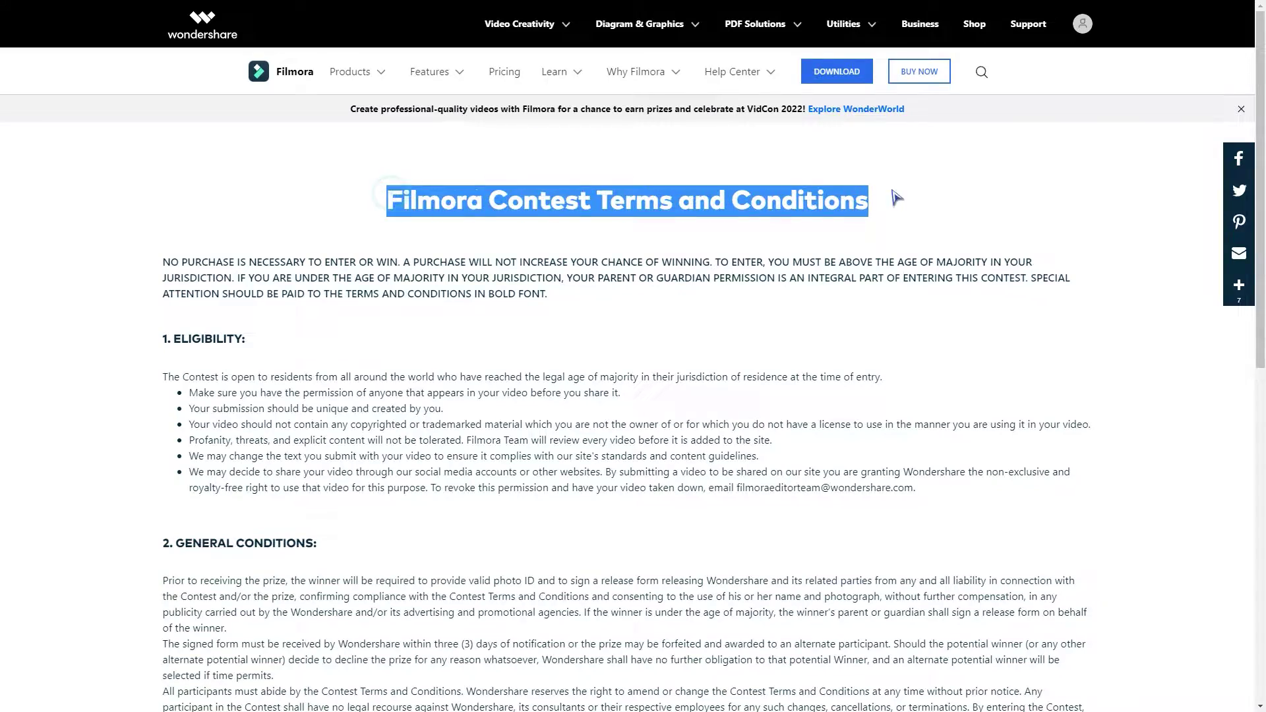
scroll(307, 241, down, 2)
scroll(220, 176, down, 6)
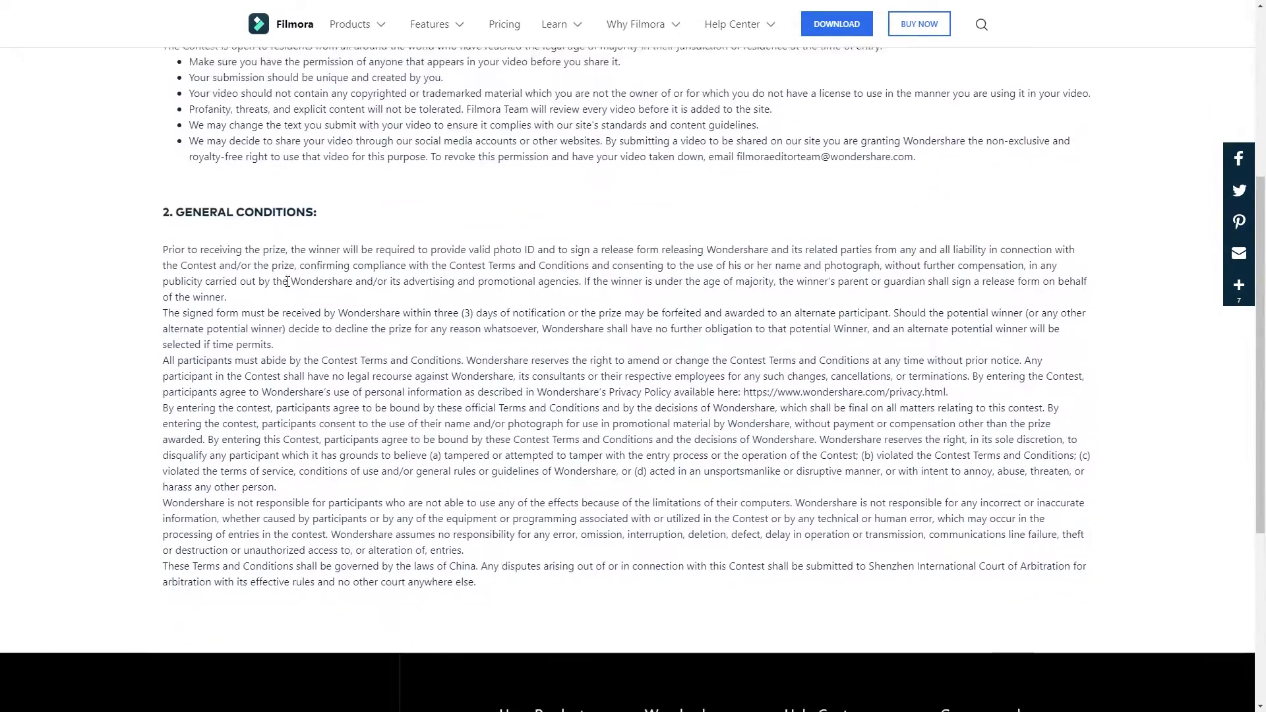
scroll(525, 310, up, 7)
scroll(525, 310, up, 1)
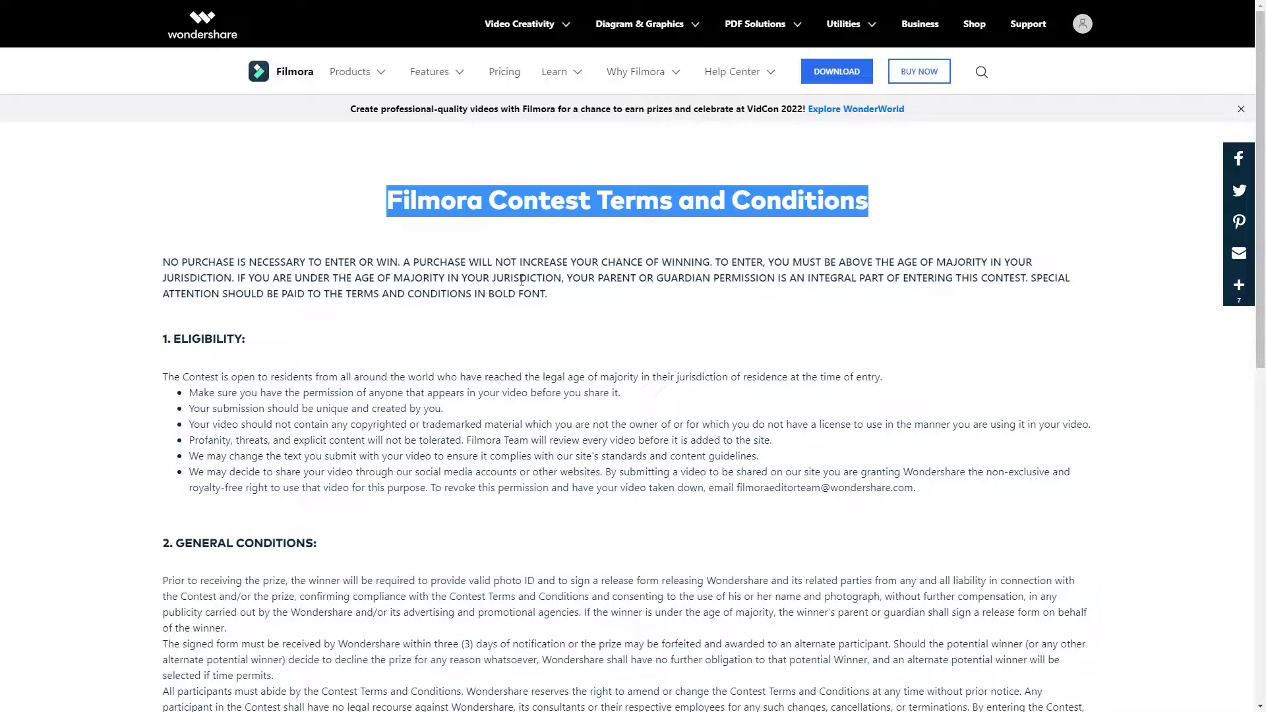
scroll(956, 335, down, 3)
scroll(372, 312, down, 6)
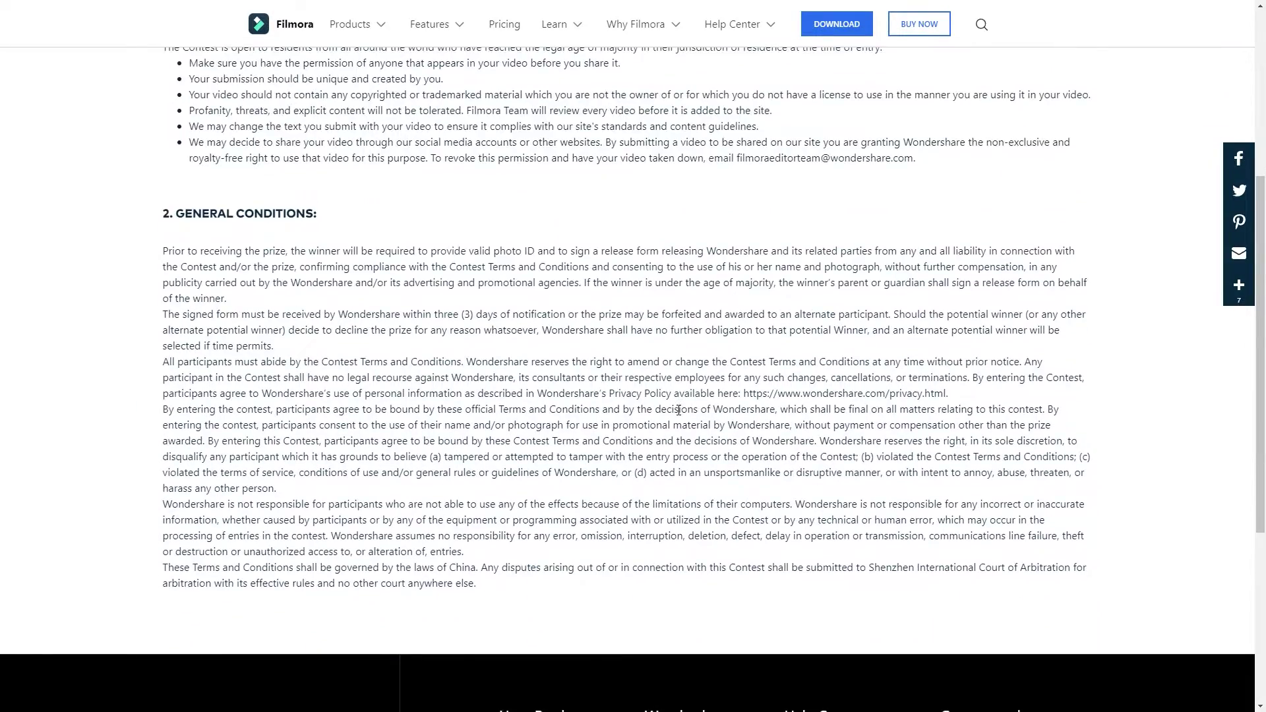
scroll(678, 414, up, 9)
click(583, 409)
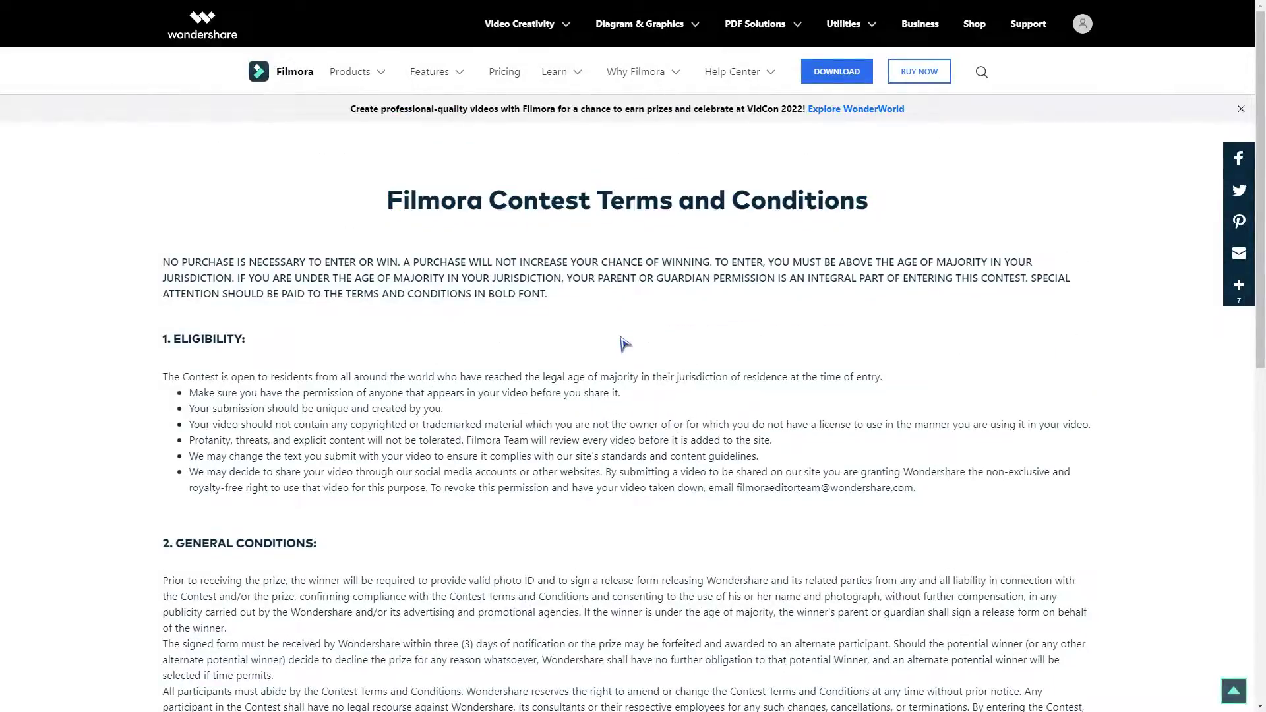
key(alt+Left)
scroll(486, 221, down, 2)
drag(342, 183, 485, 211)
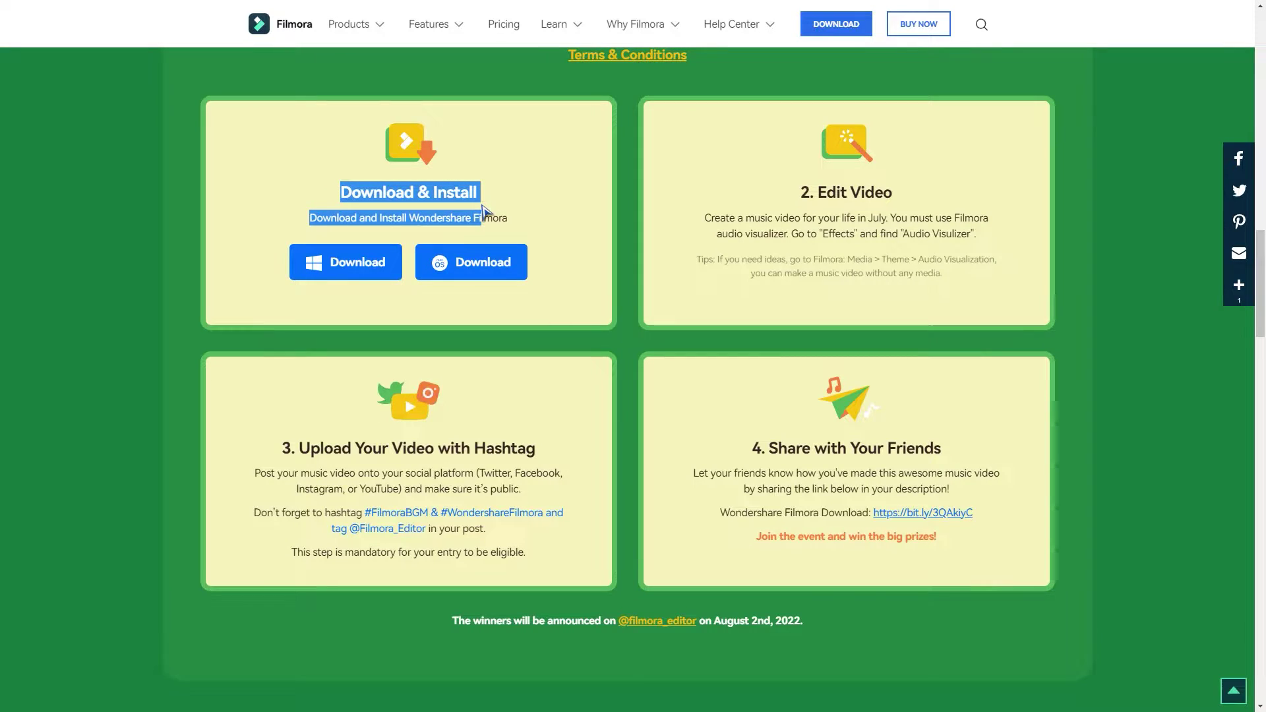
scroll(485, 211, up, 1)
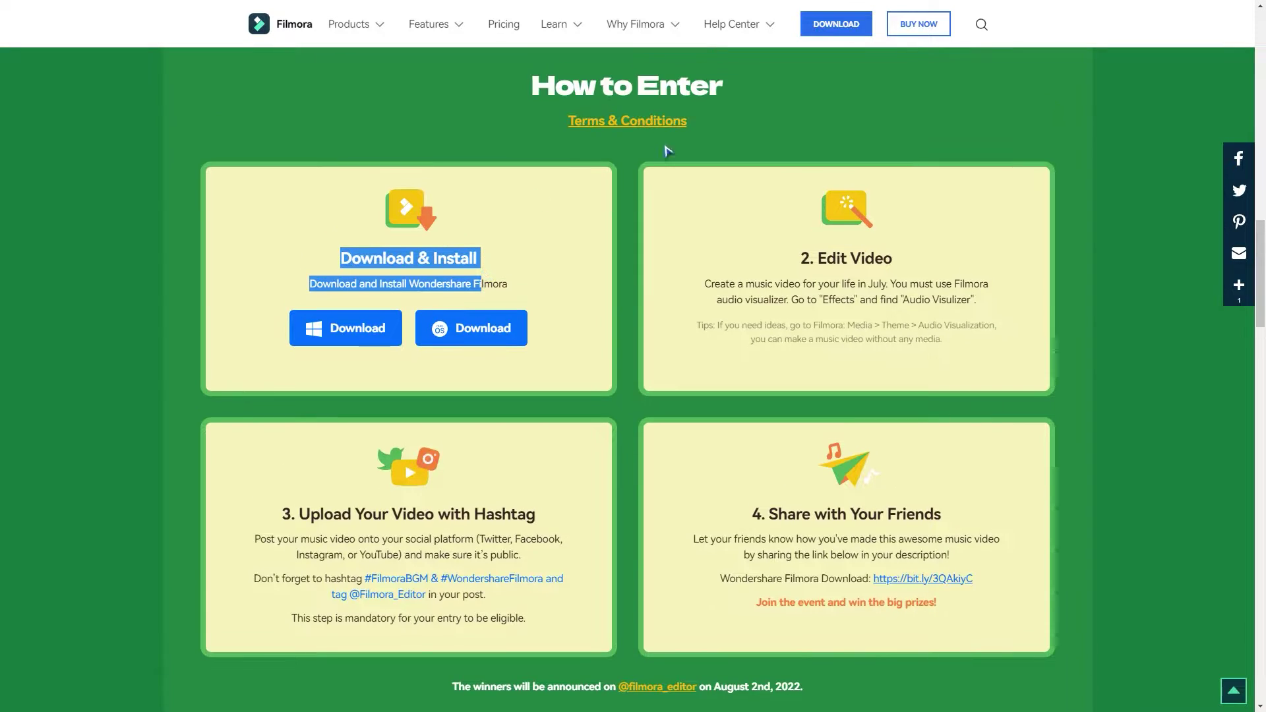
click(365, 280)
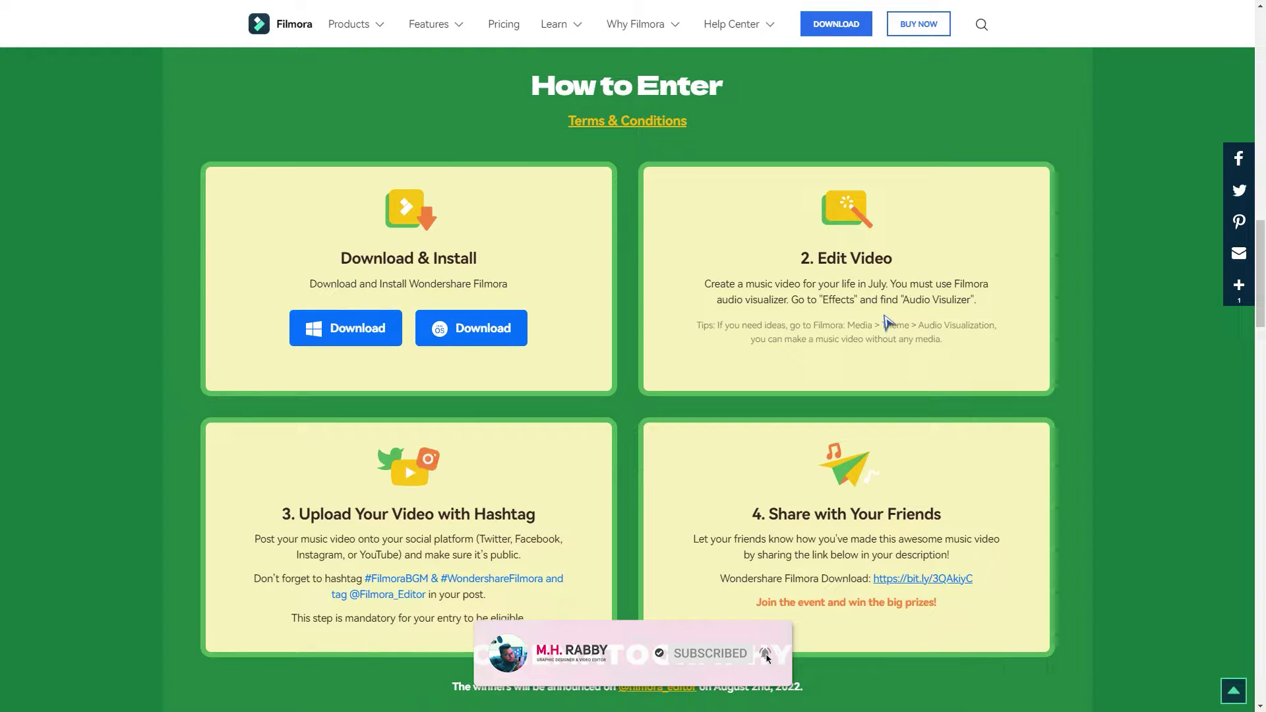
drag(893, 259, 818, 258)
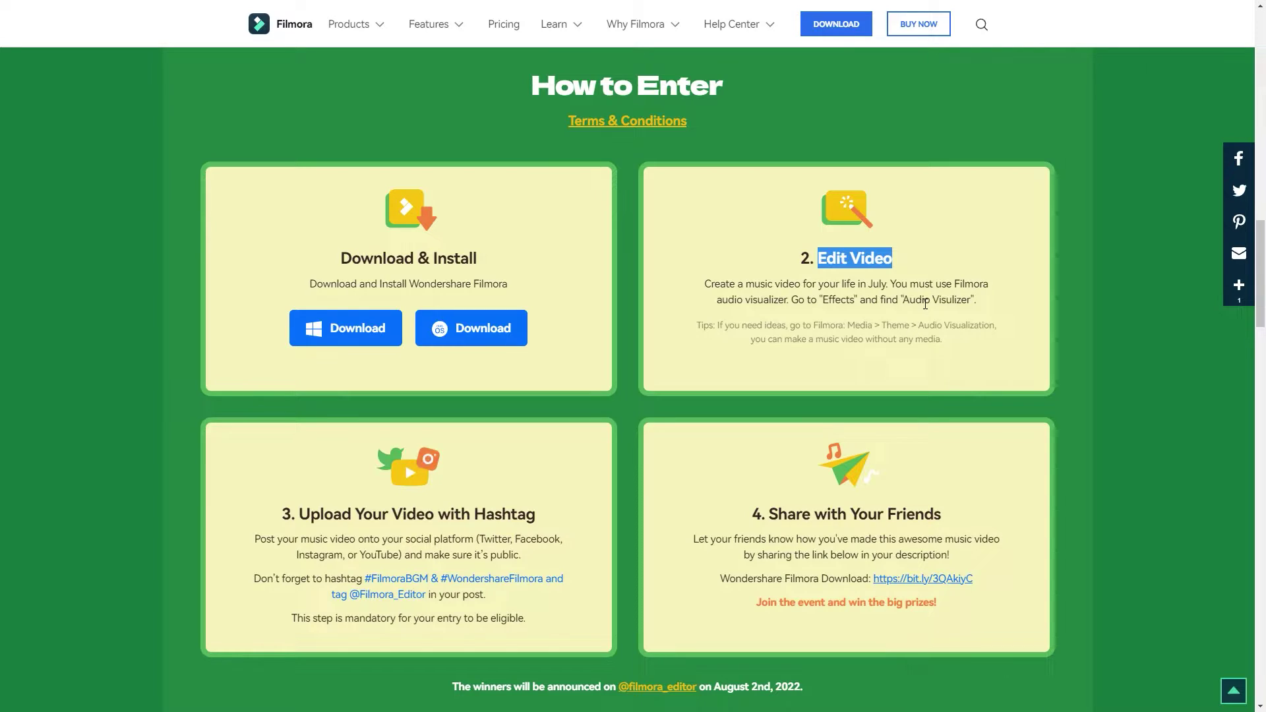
drag(694, 325, 941, 345)
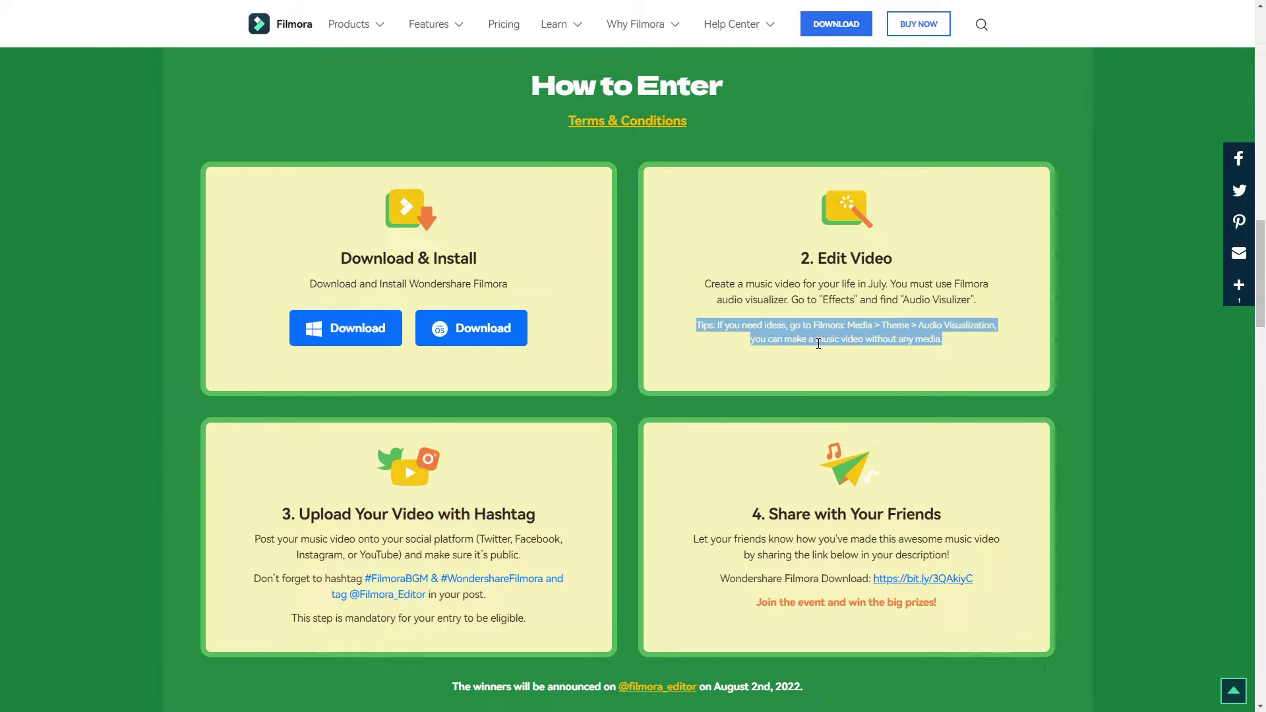
click(801, 370)
scroll(803, 370, down, 3)
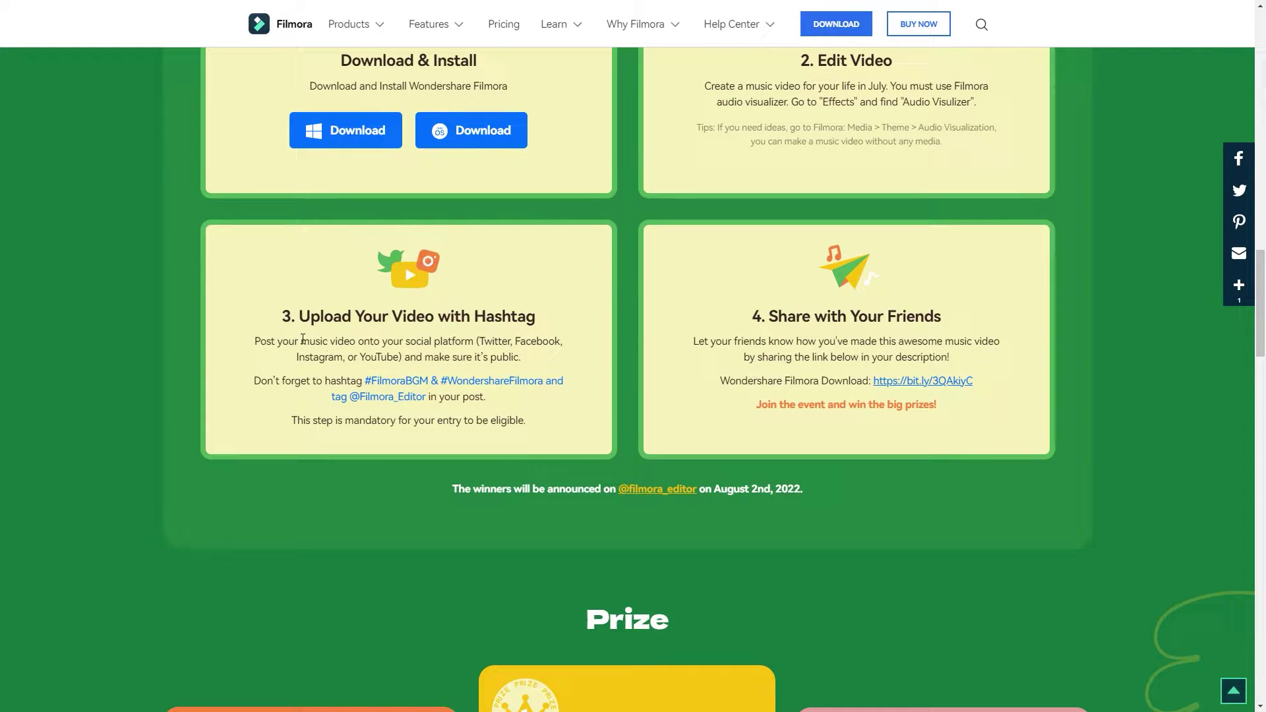
double_click(368, 381)
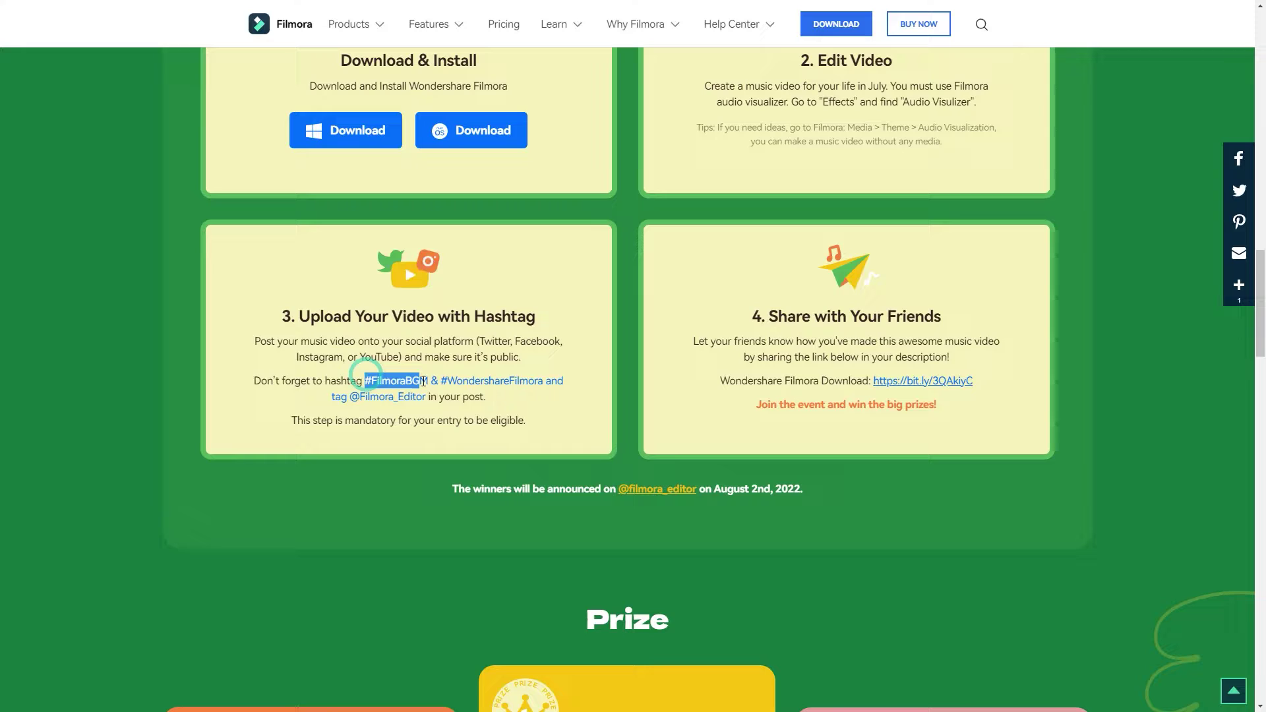
mouse_move(439, 381)
mouse_down()
mouse_move(551, 386)
mouse_move(527, 397)
mouse_move(440, 383)
mouse_up()
drag(351, 398, 414, 402)
click(436, 396)
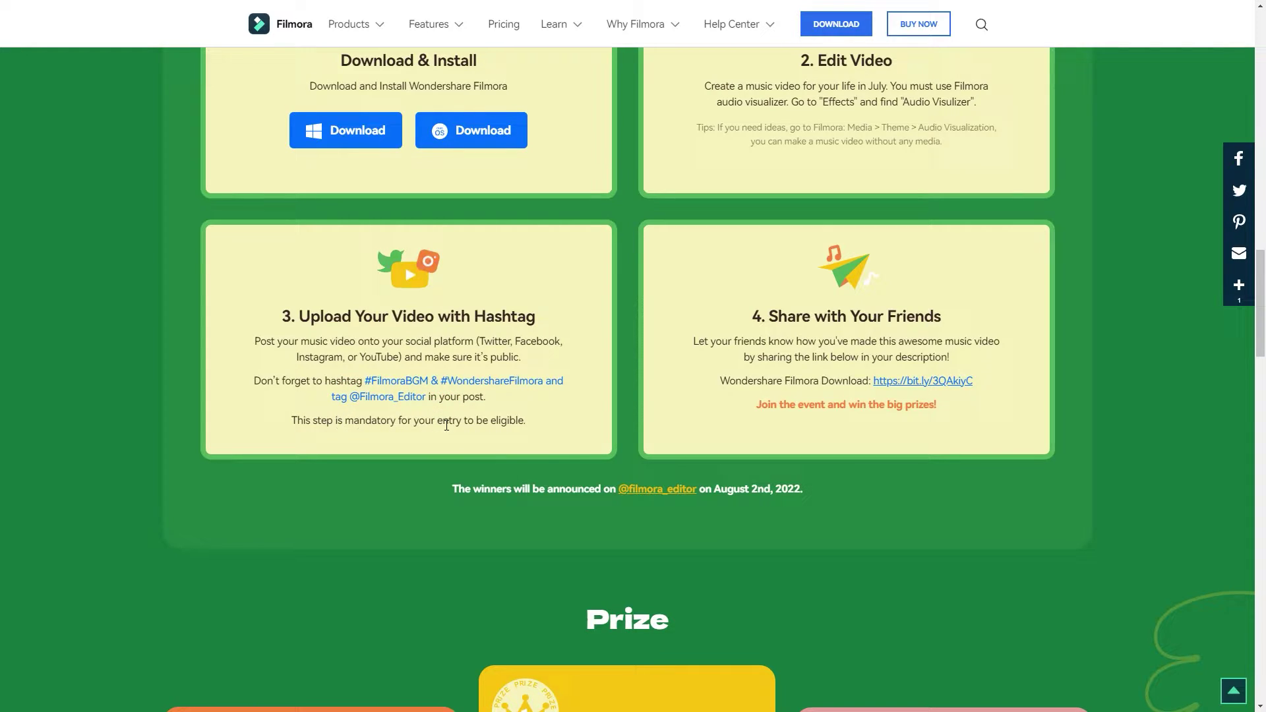
drag(297, 420, 529, 436)
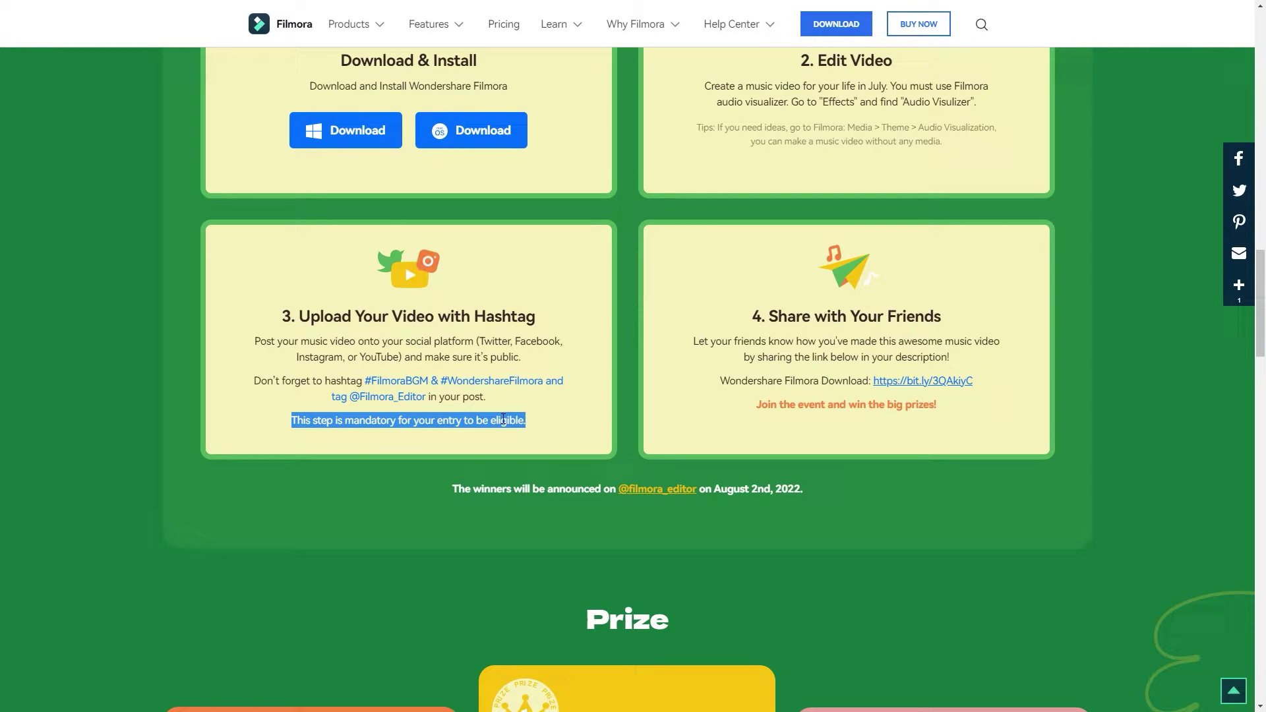
click(756, 350)
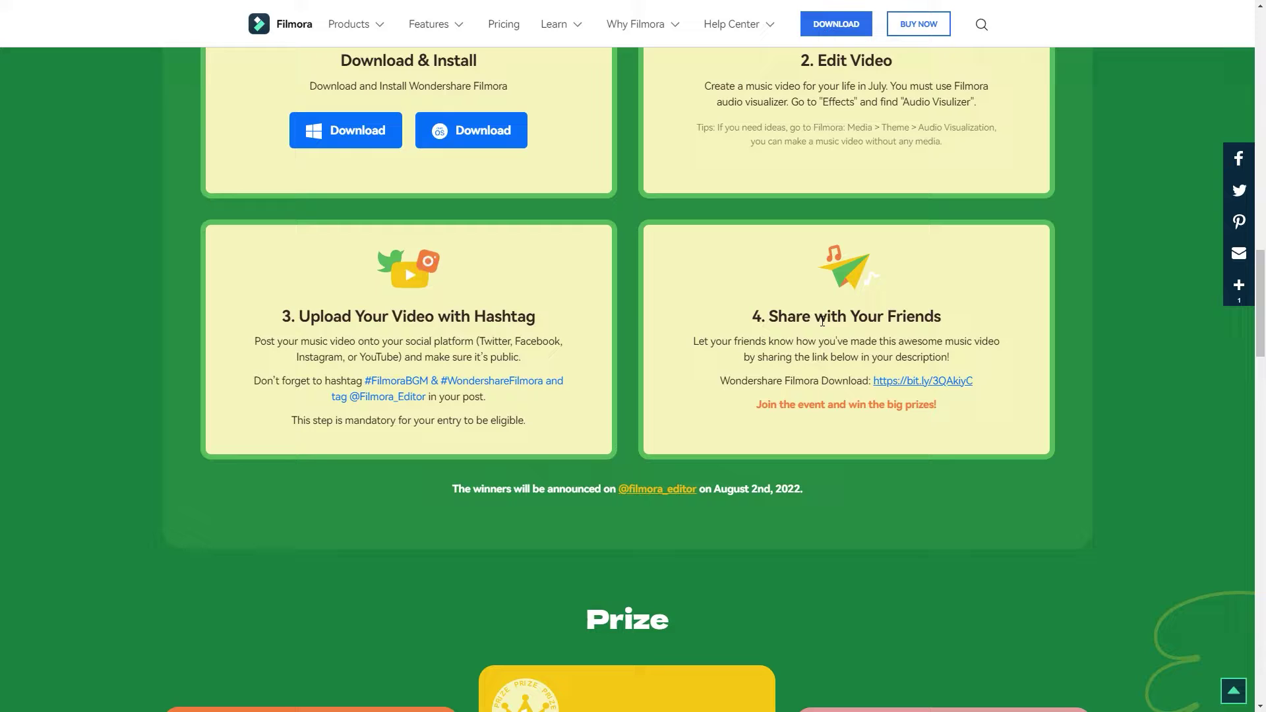
drag(769, 318, 941, 322)
click(707, 357)
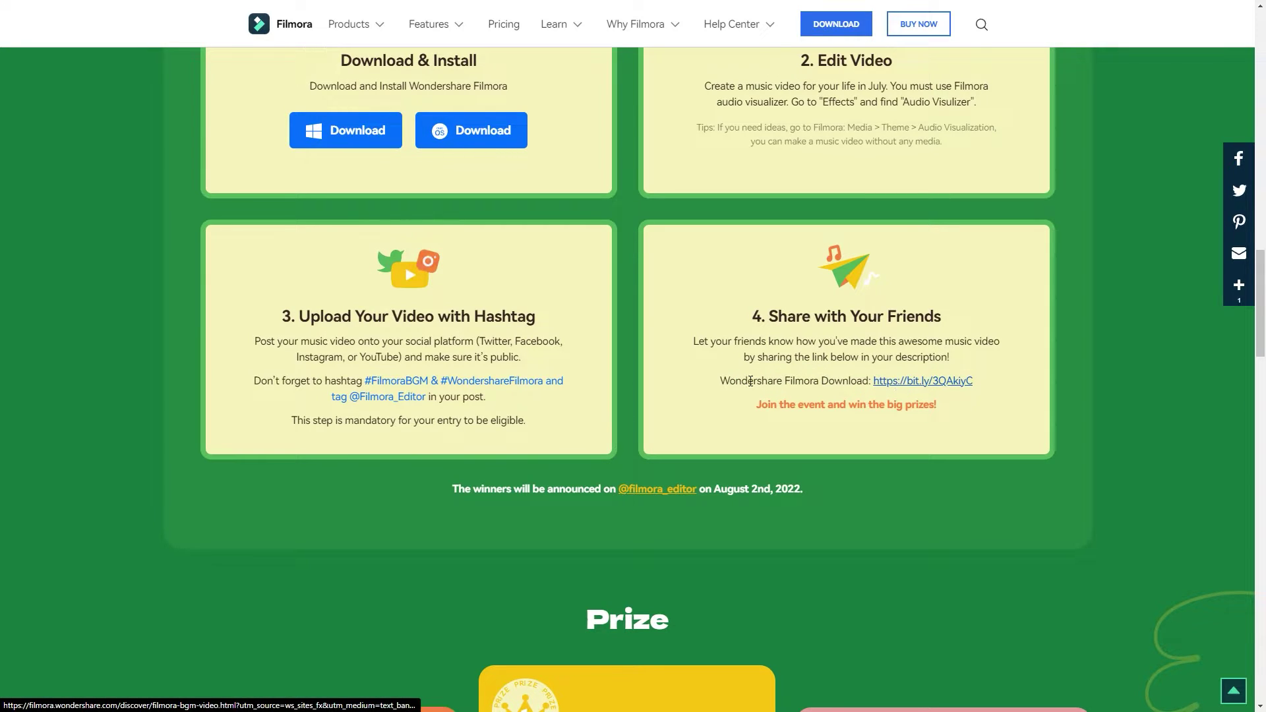
drag(720, 381, 959, 386)
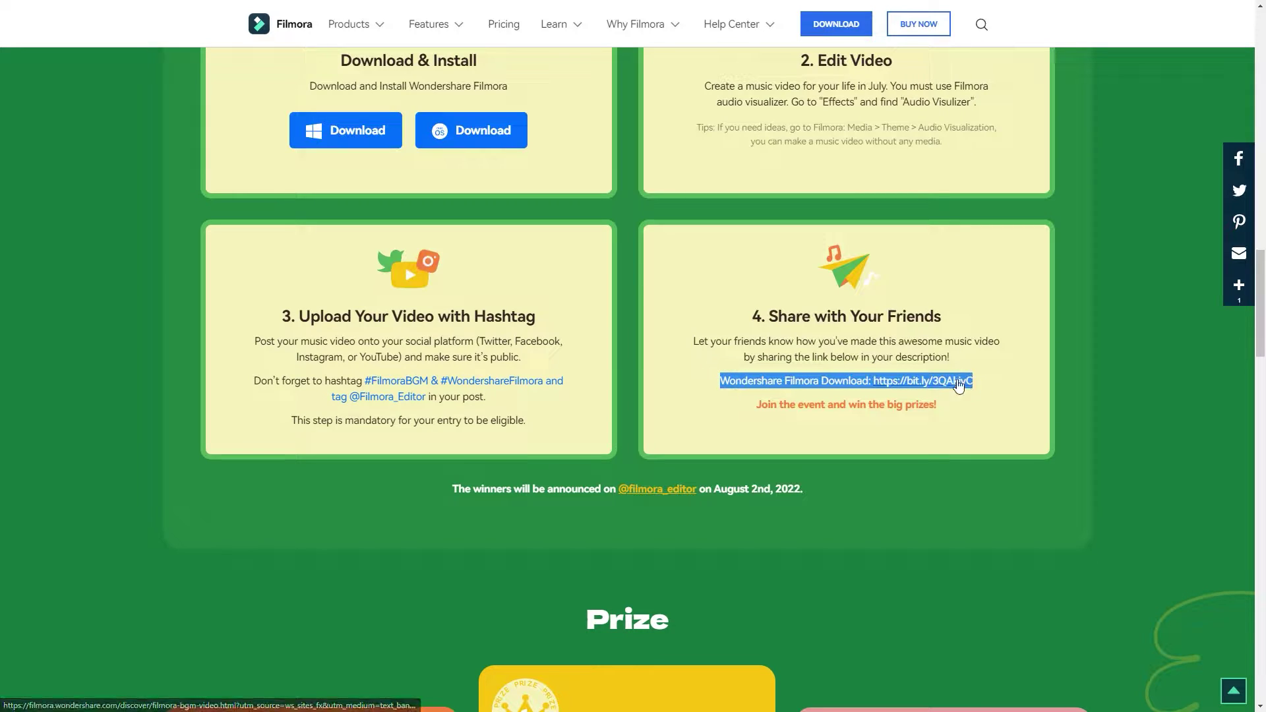
click(506, 490)
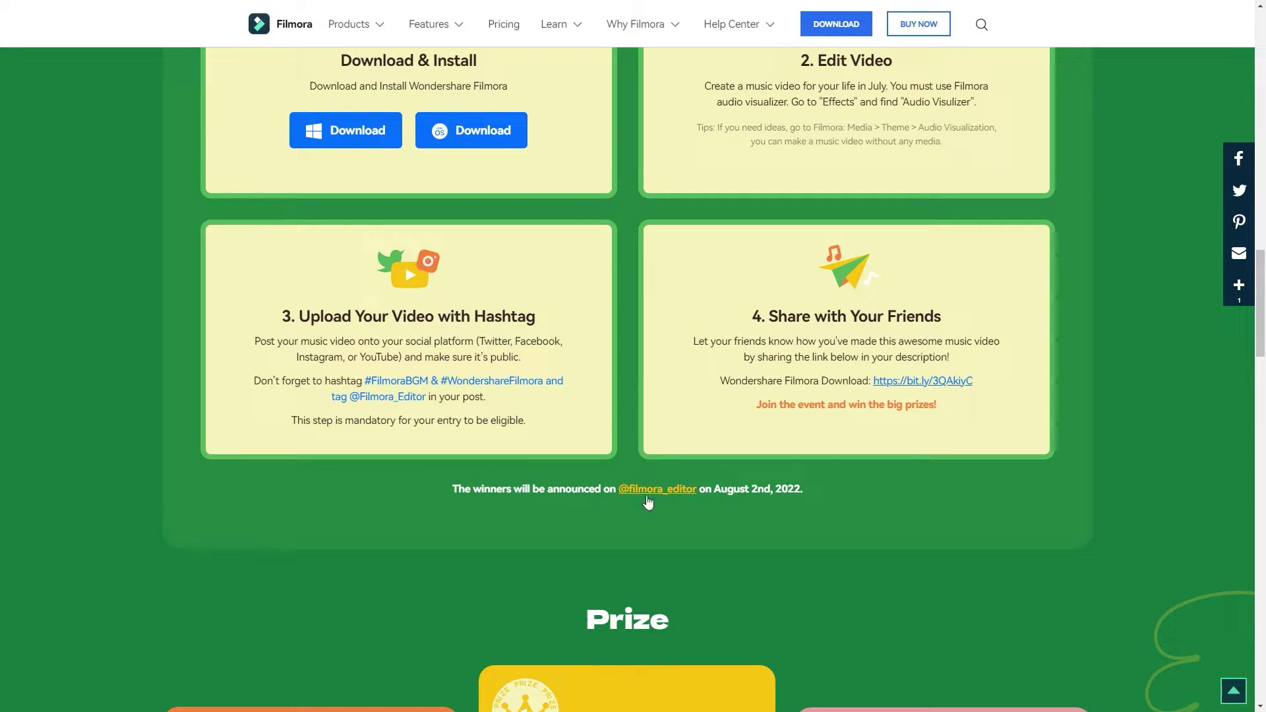
Highlight the three prizes: Beats Solo3, $100 Amazon Gift Card and Filmora One-Year License.
scroll(771, 493, down, 8)
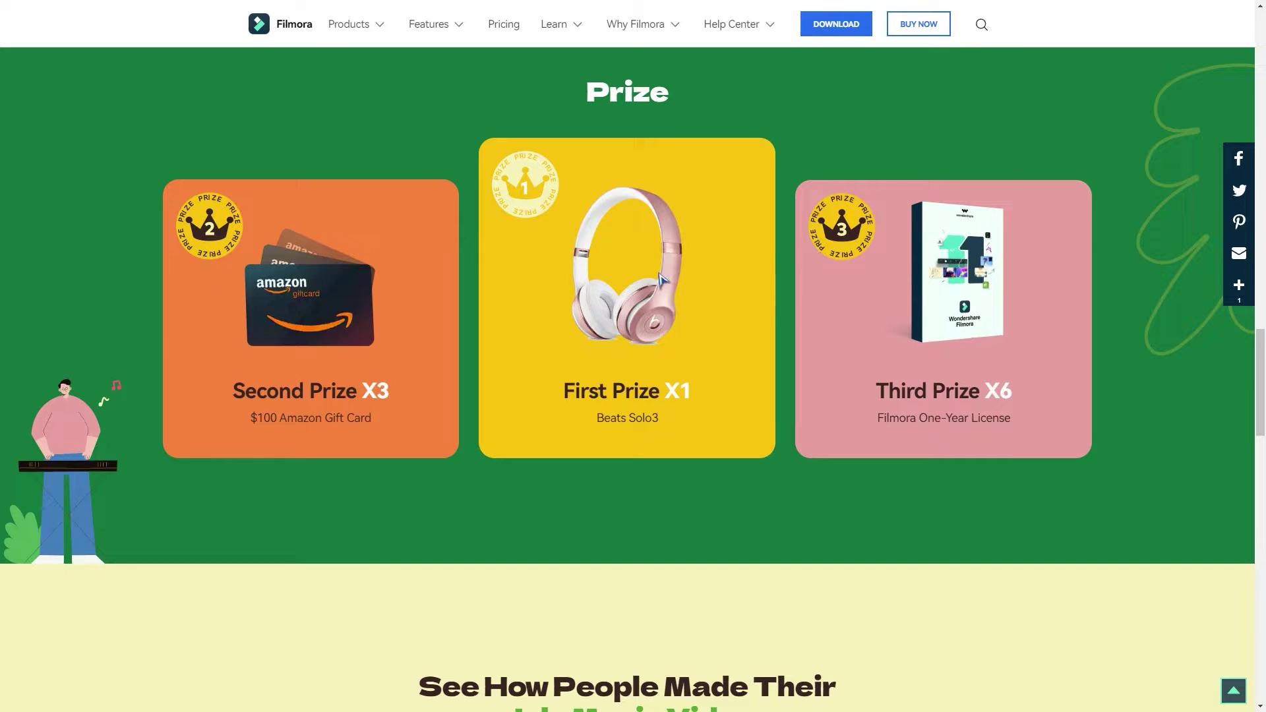
drag(611, 417, 665, 422)
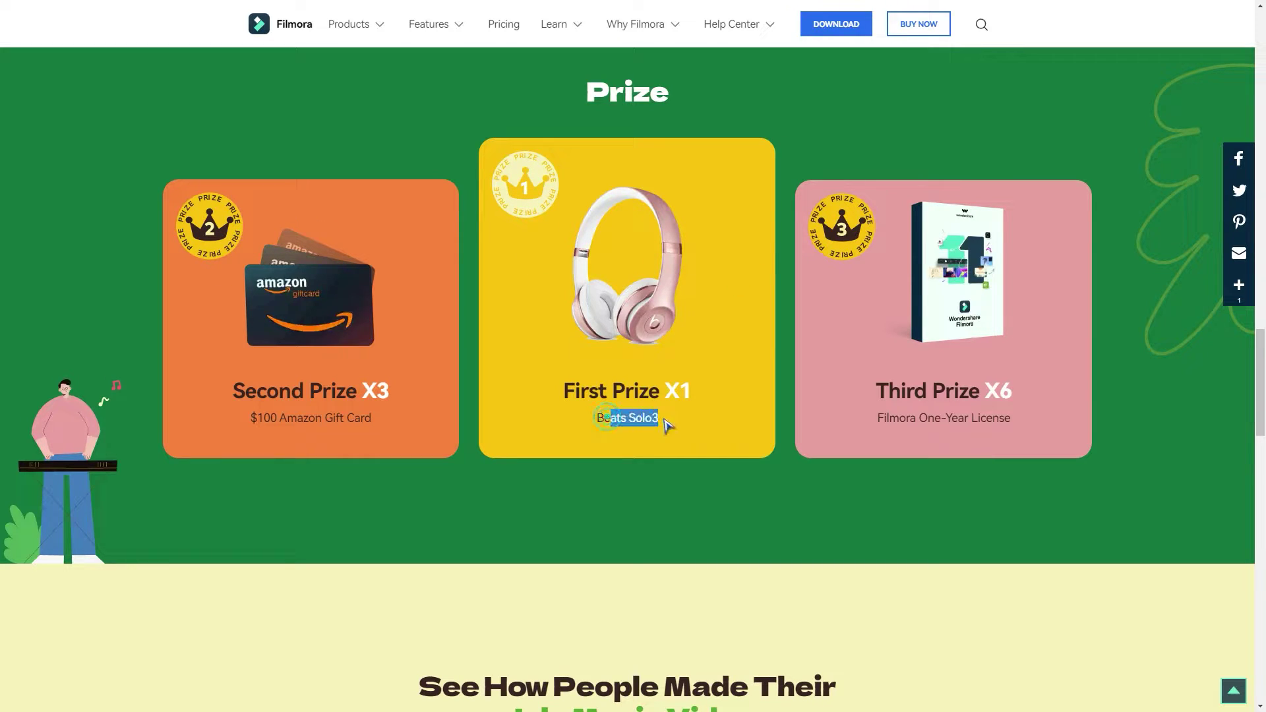
click(671, 418)
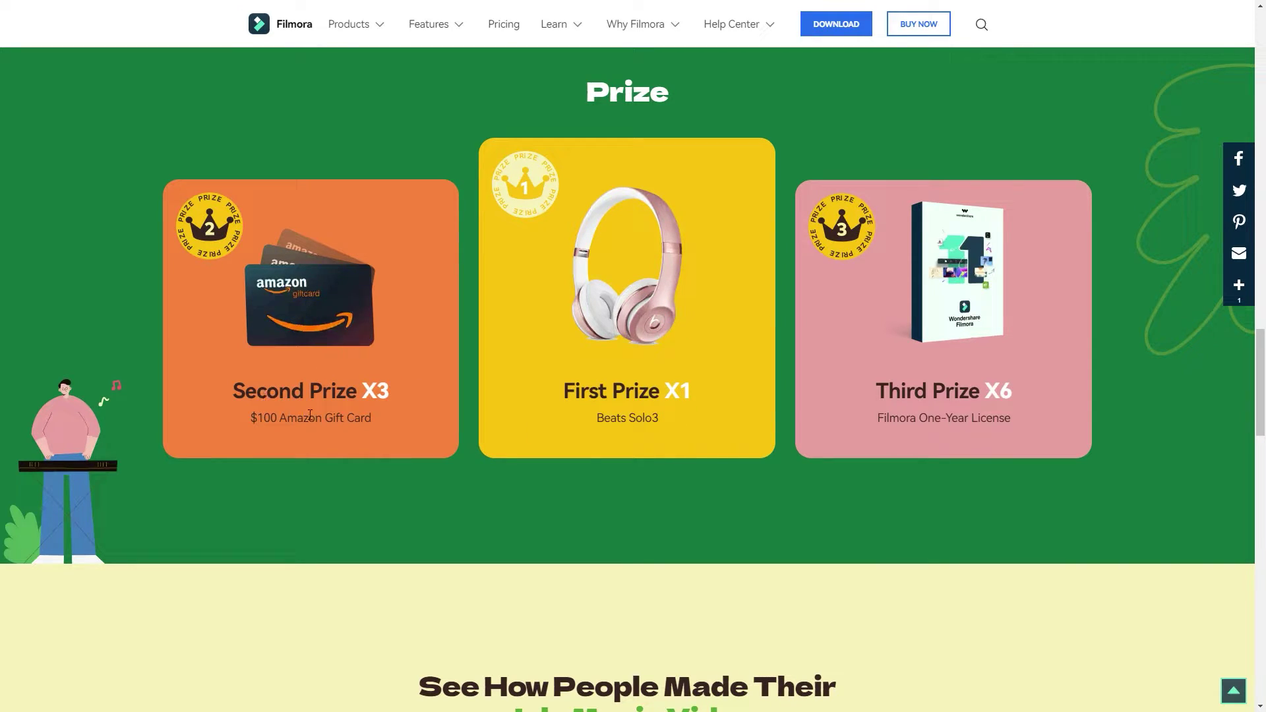
drag(252, 415, 371, 420)
click(373, 417)
drag(881, 417, 1011, 421)
click(976, 380)
scroll(979, 396, down, 9)
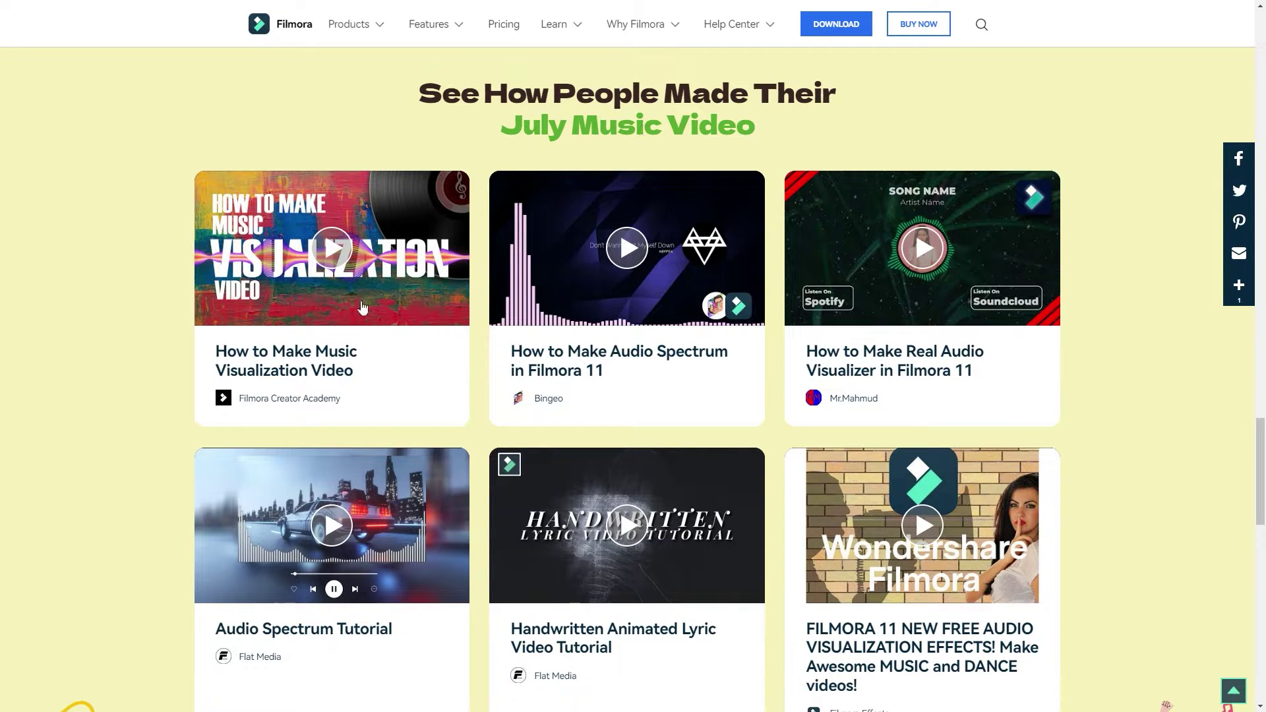
click(344, 253)
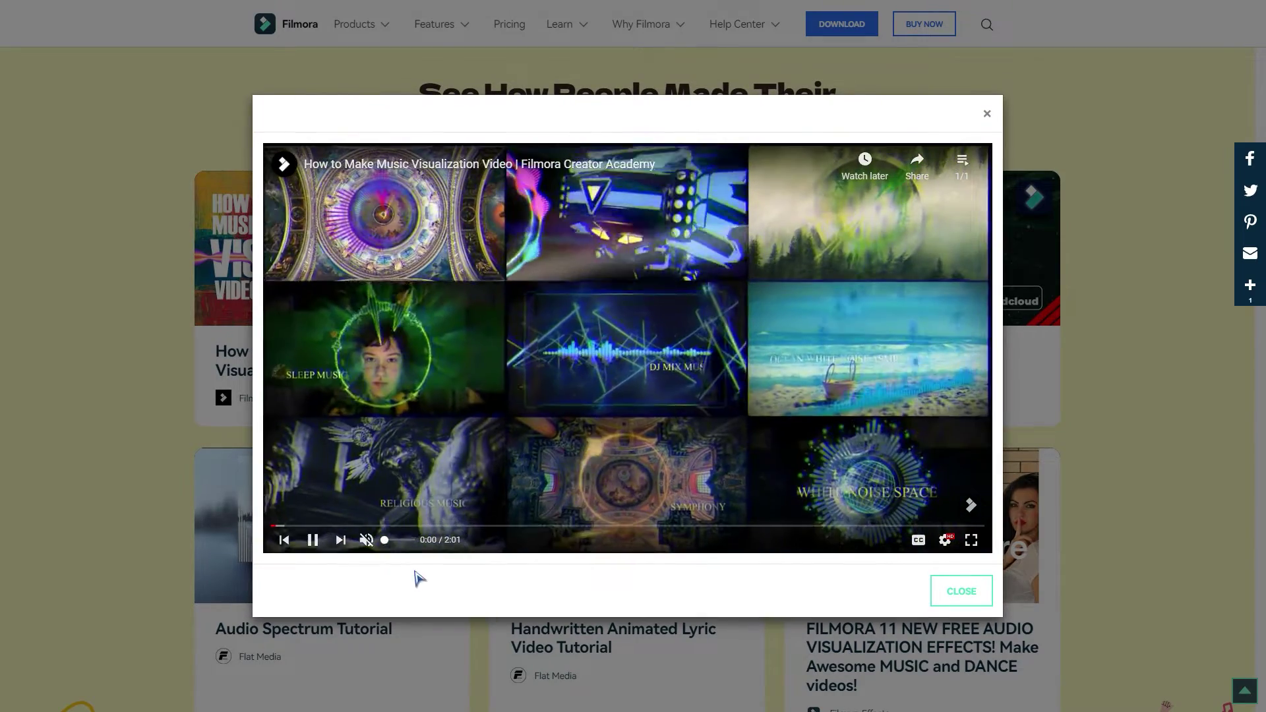
click(476, 587)
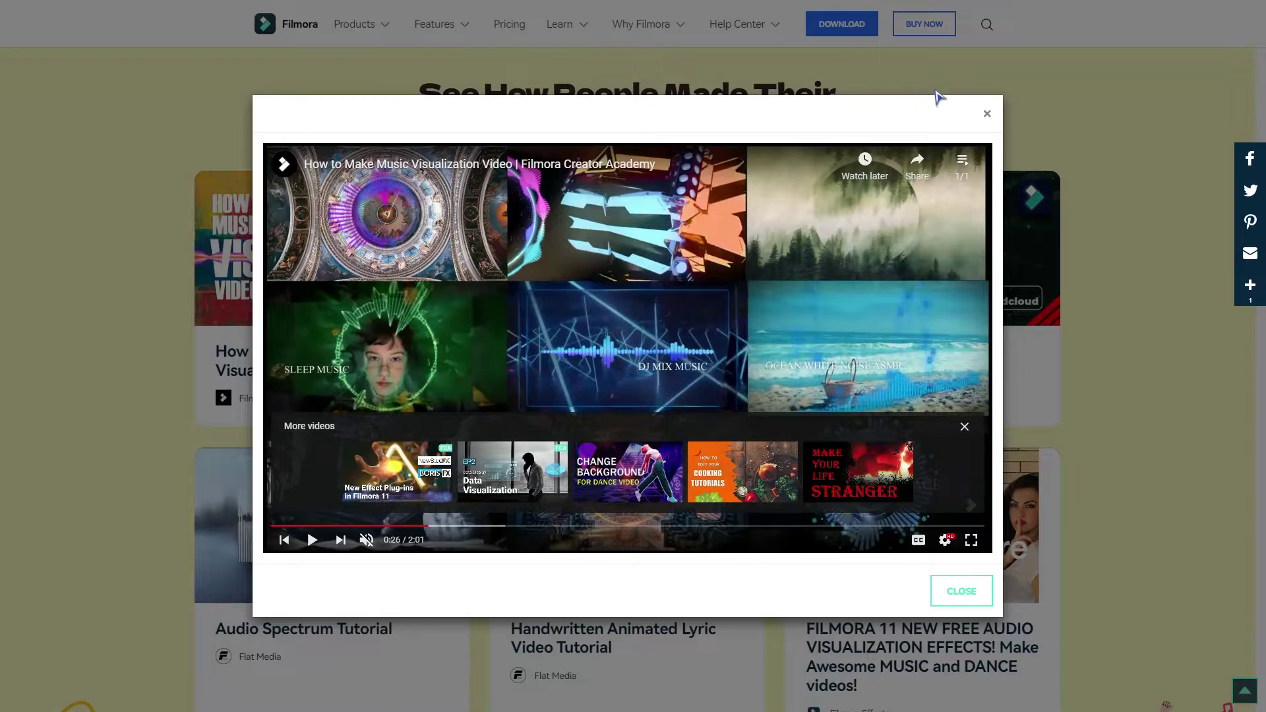
click(984, 117)
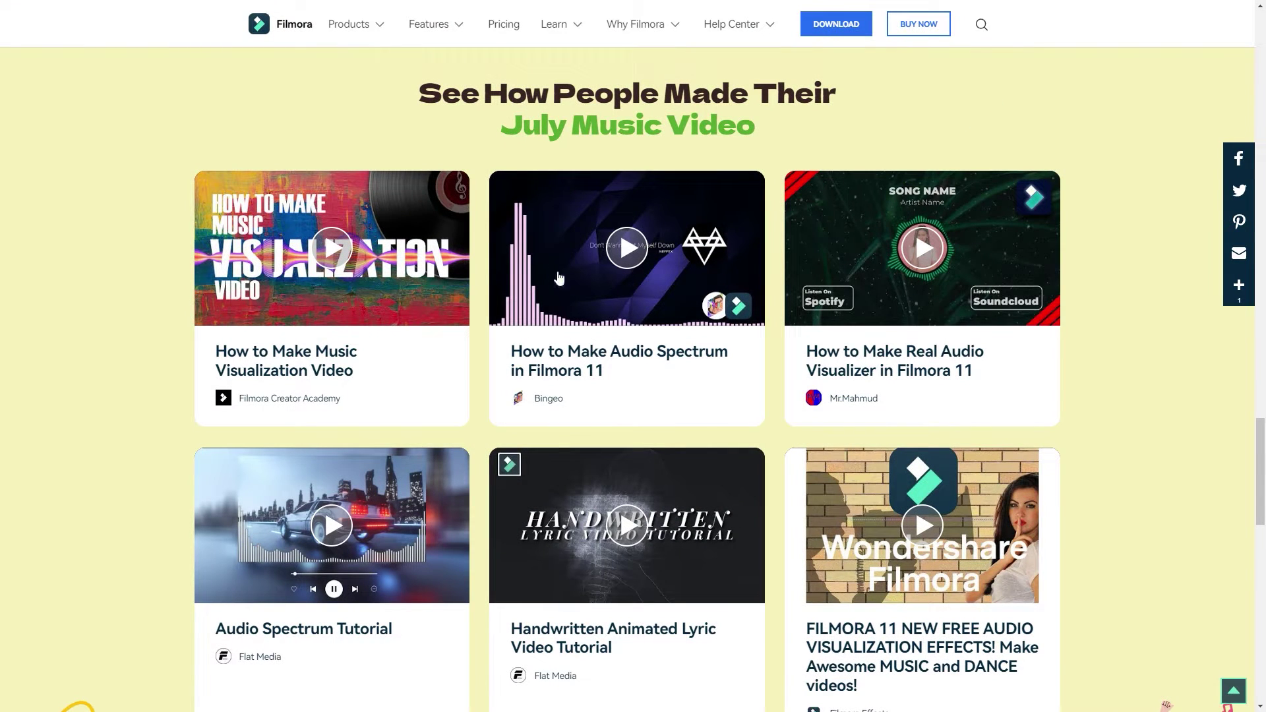
Scroll through More Tips and Tricks, then import the aerial cliff clip into Filmora's media.
scroll(902, 364, down, 1)
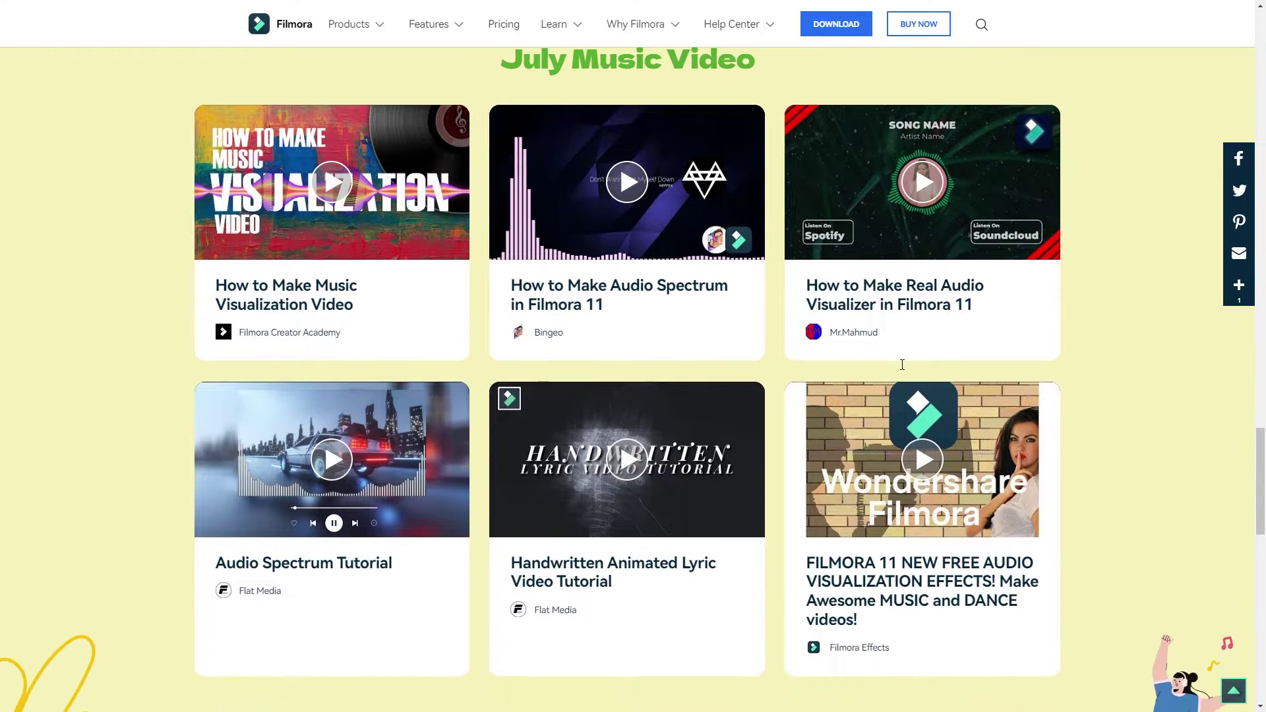
scroll(902, 372, down, 7)
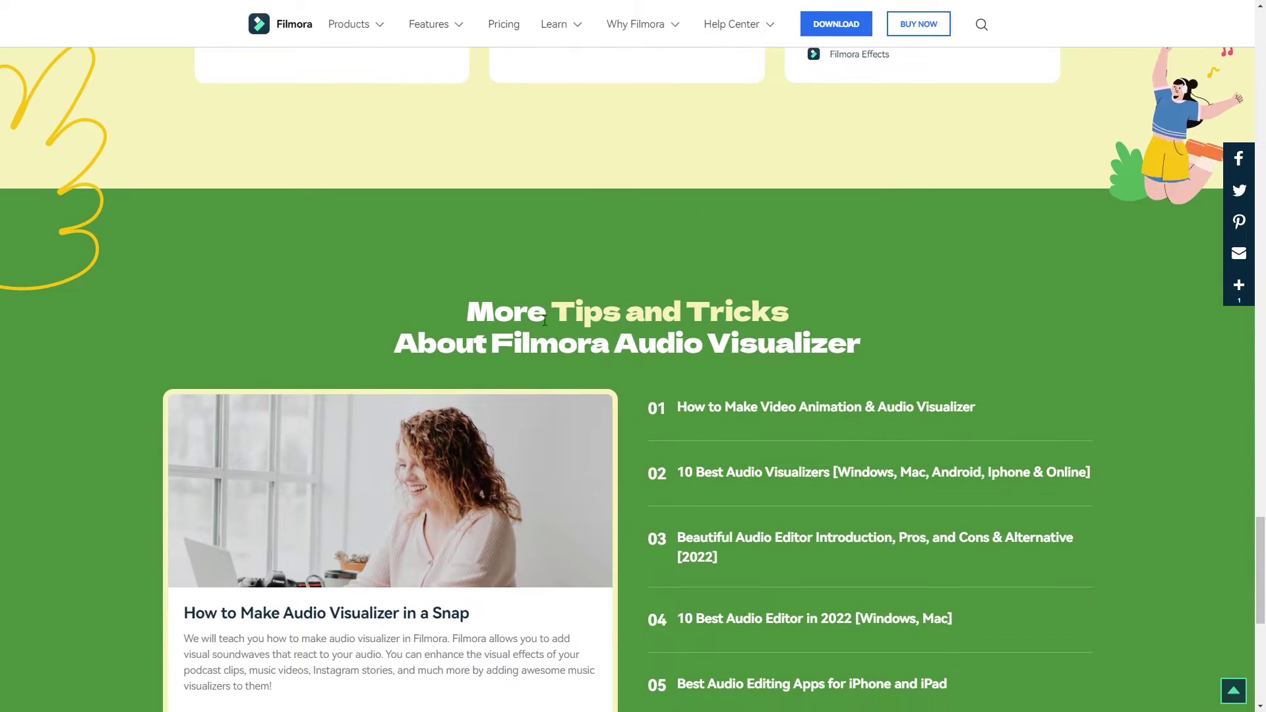
scroll(630, 247, down, 5)
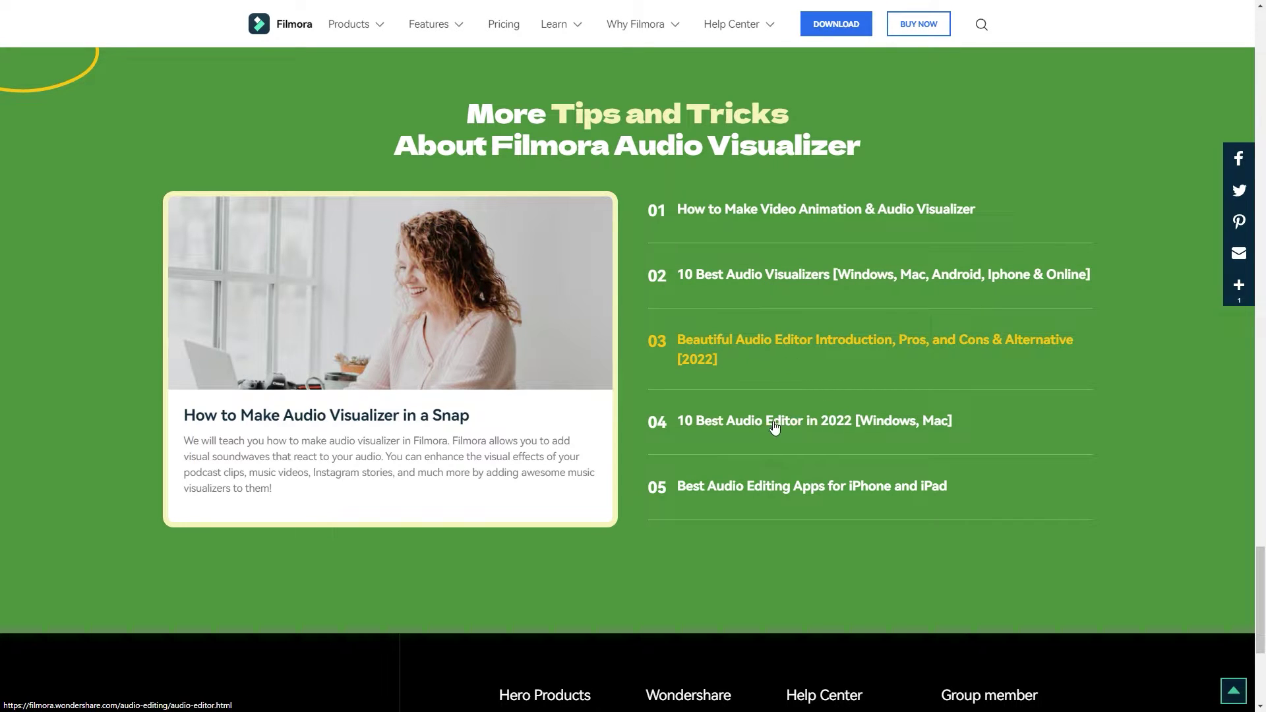
scroll(670, 545, down, 3)
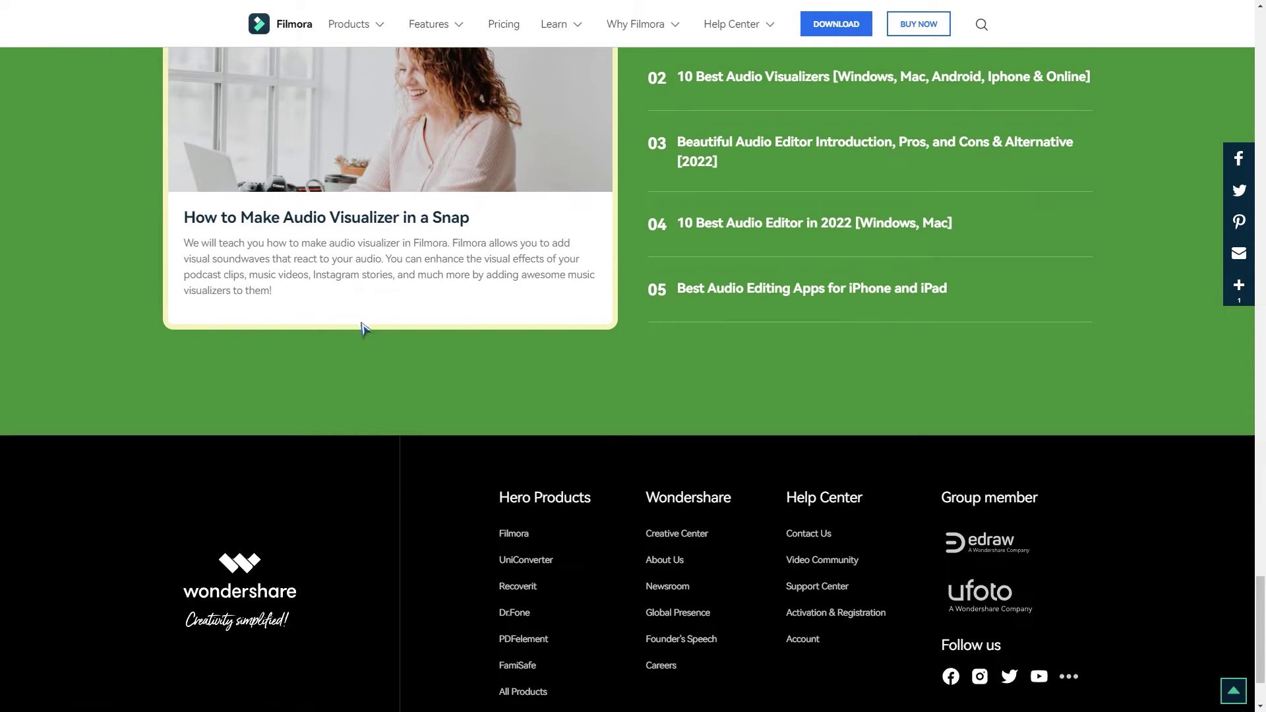
scroll(1003, 403, up, 8)
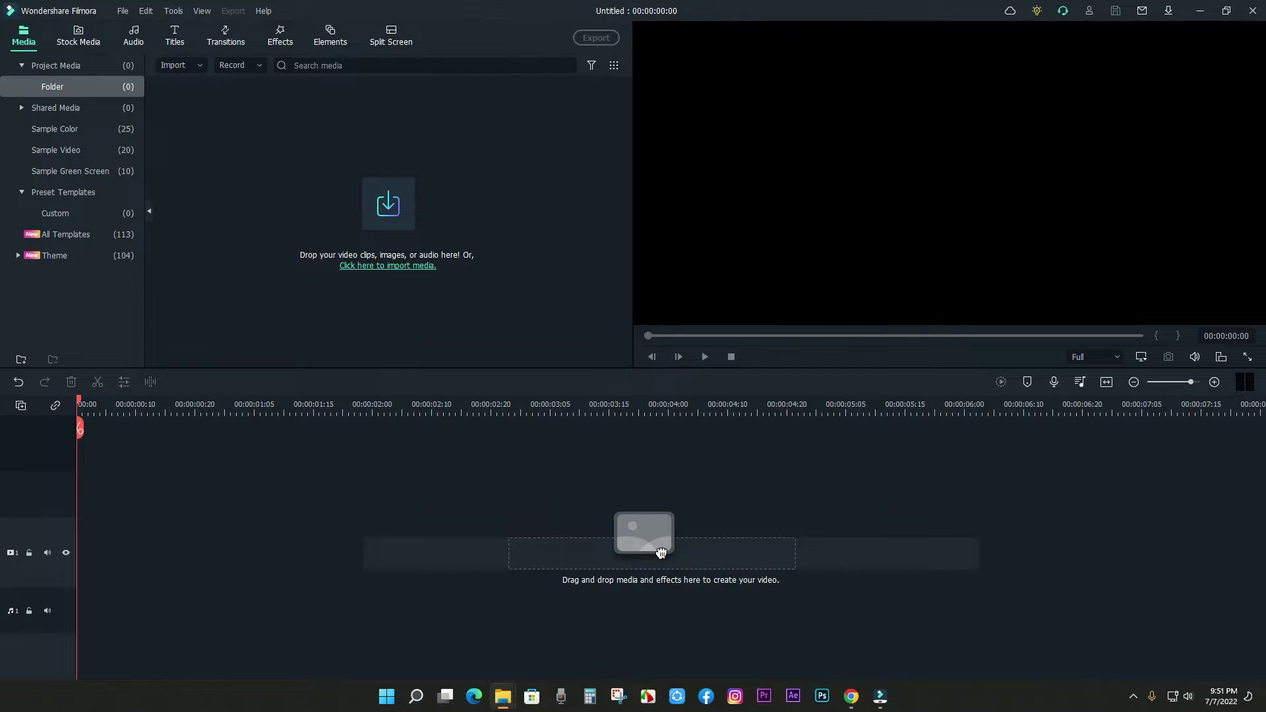
drag(79, 263, 363, 259)
Place the cliff clip at the start of the video track, keeping the 1920 x 1080 25fps project settings.
drag(297, 129, 64, 550)
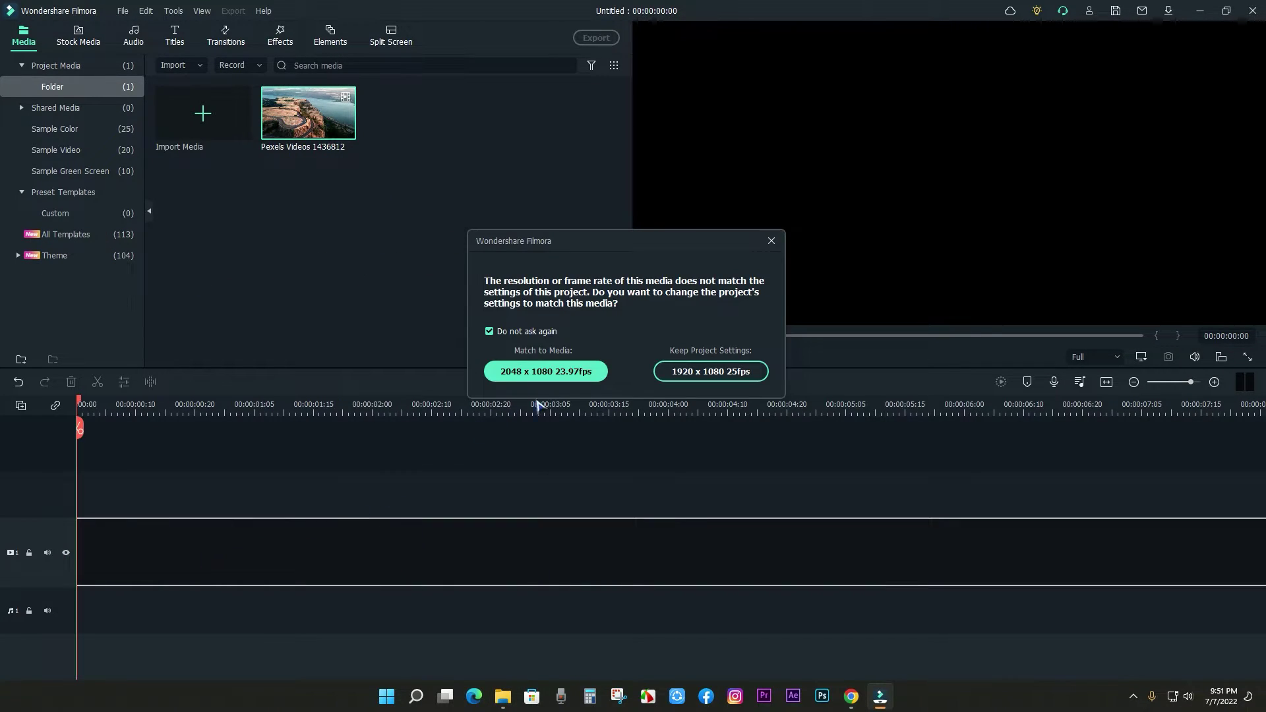
click(716, 373)
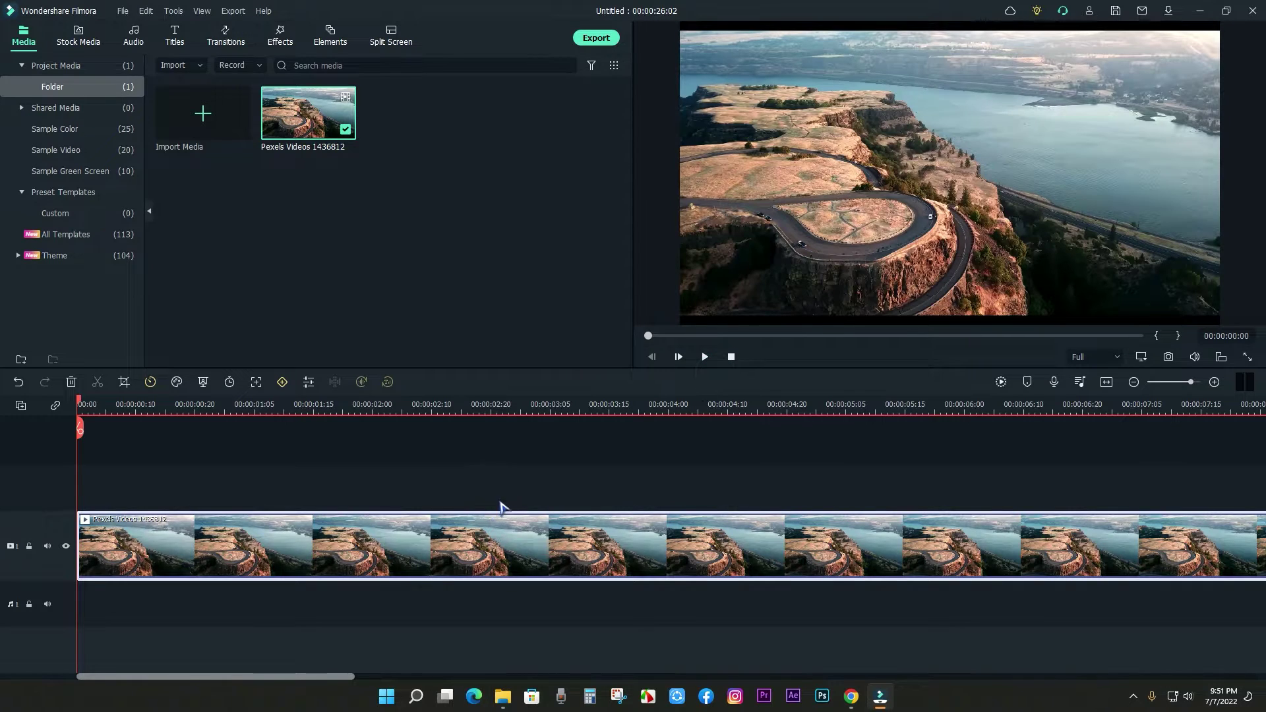
click(496, 553)
Import Don't Wanna Let Myself Down (Instrumental) onto the audio track from the start and preview.
drag(202, 271, 353, 259)
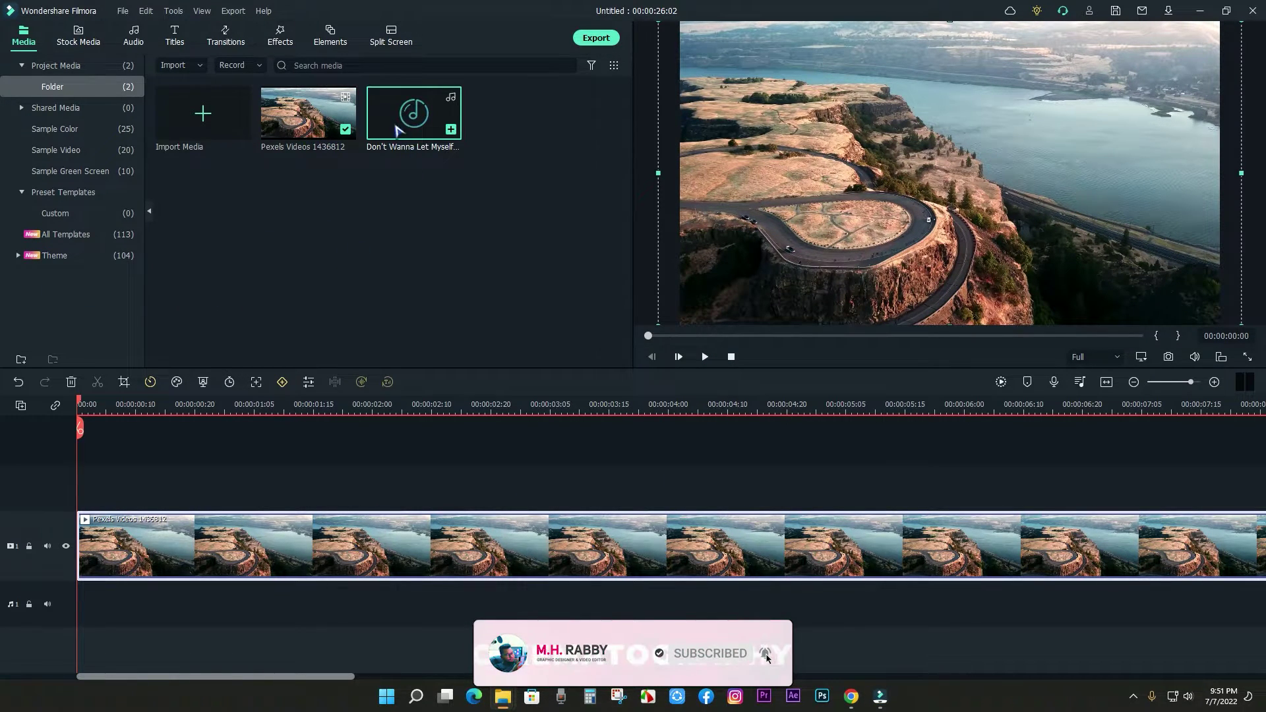
drag(405, 127, 76, 597)
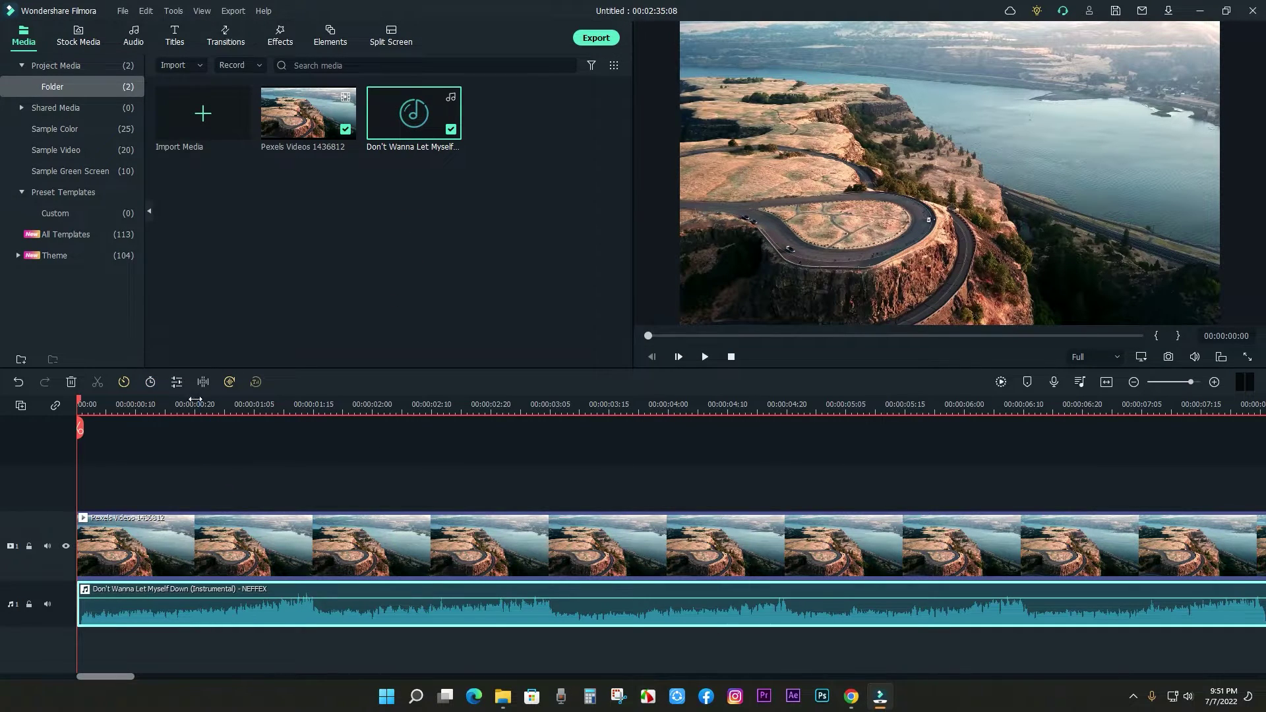
click(243, 405)
key(space)
key(space)
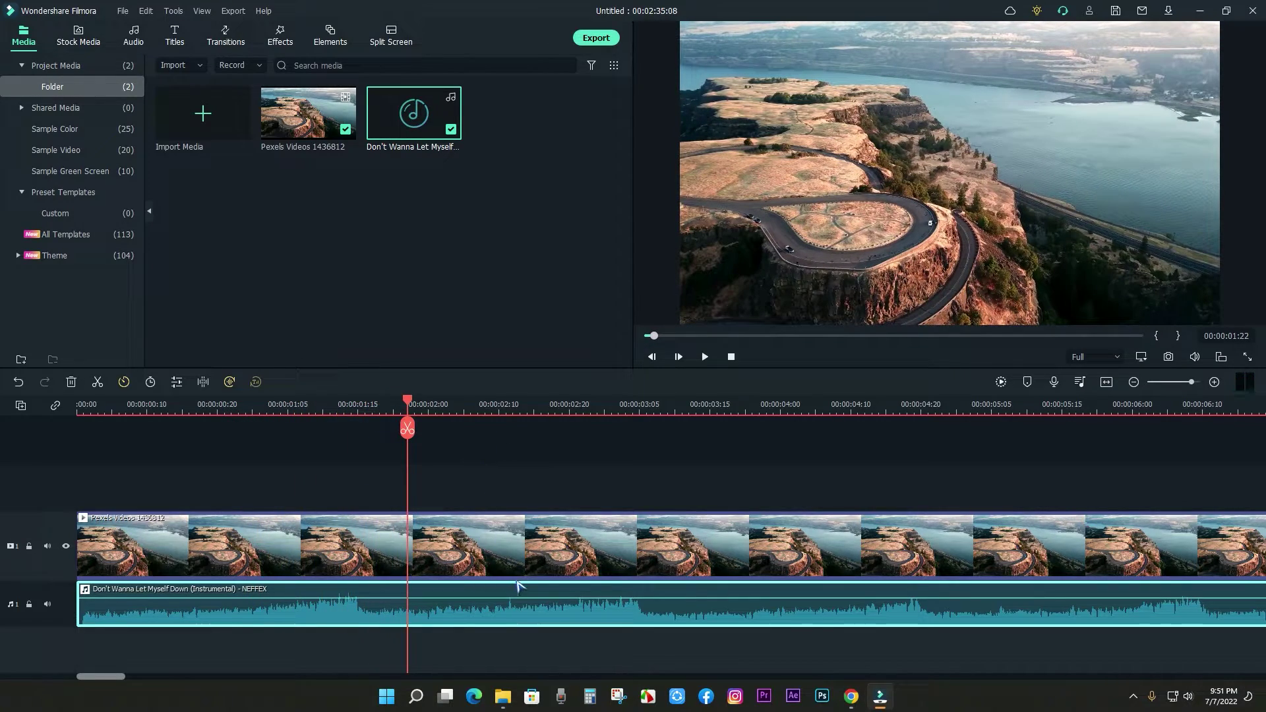
scroll(518, 585, down, 3)
scroll(508, 409, right, 2)
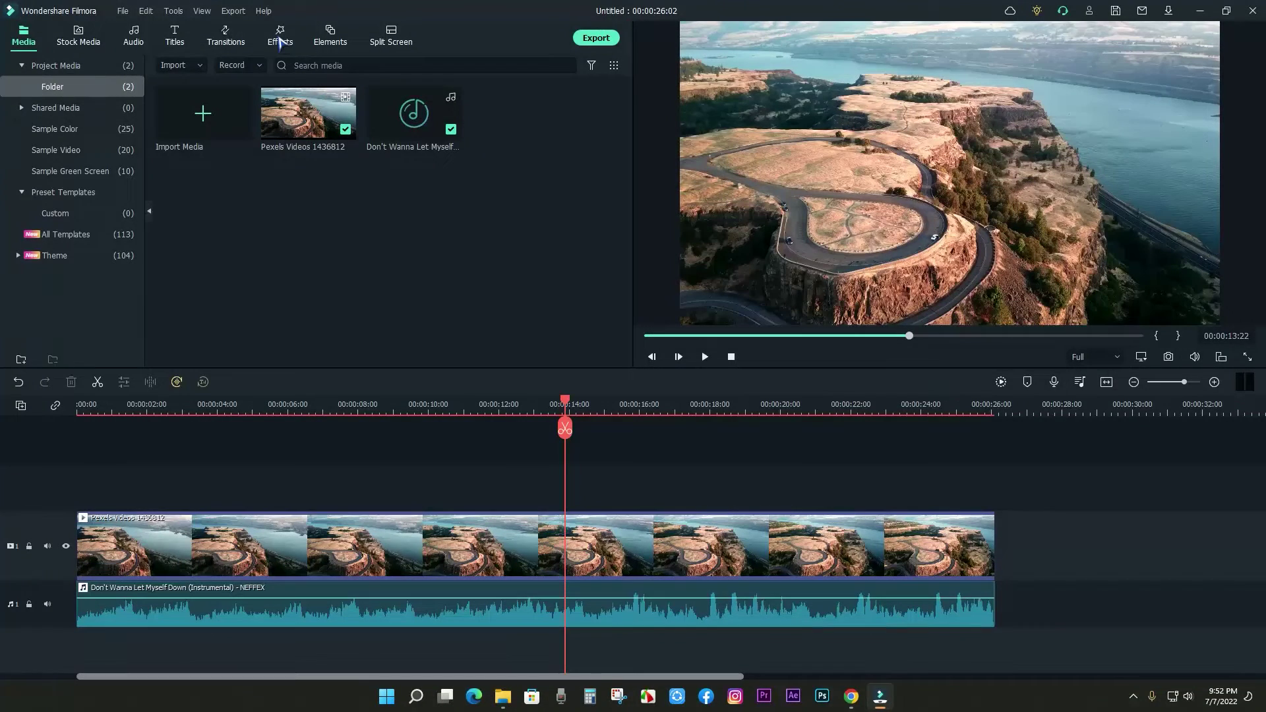
Add the downloaded White Waving Line effect above the clip, stretched to the video's end.
click(279, 38)
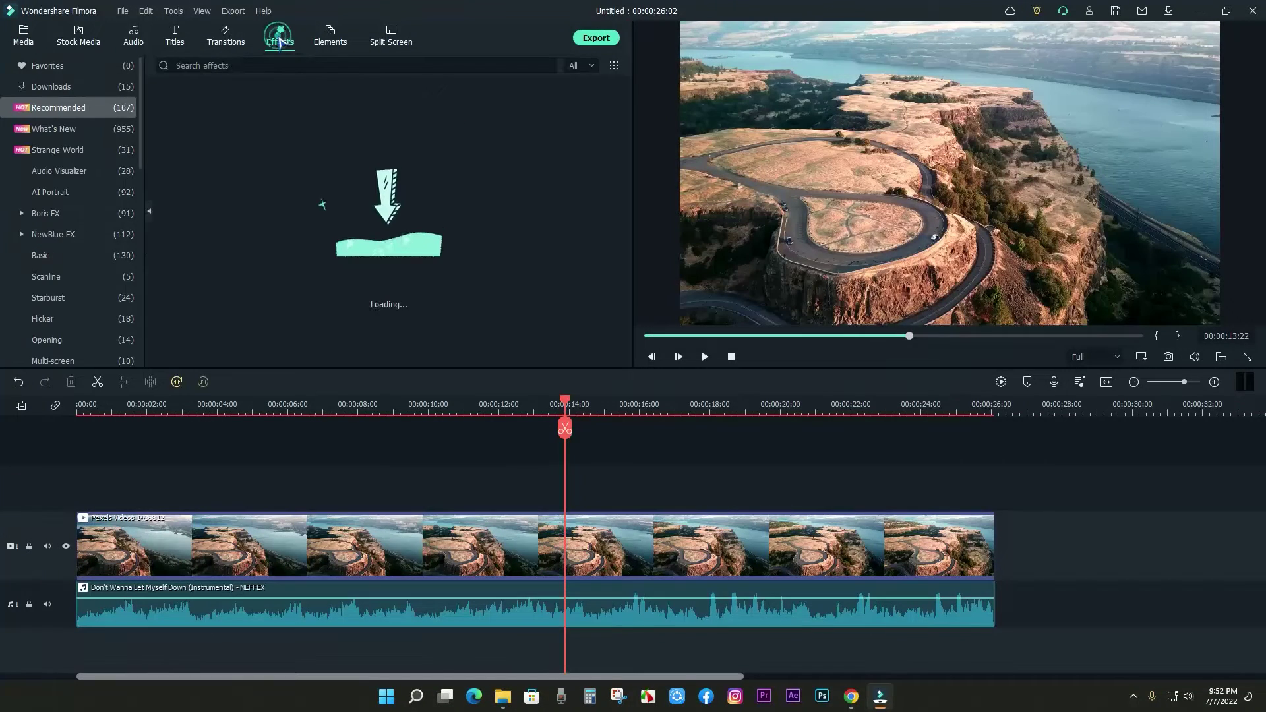
click(60, 172)
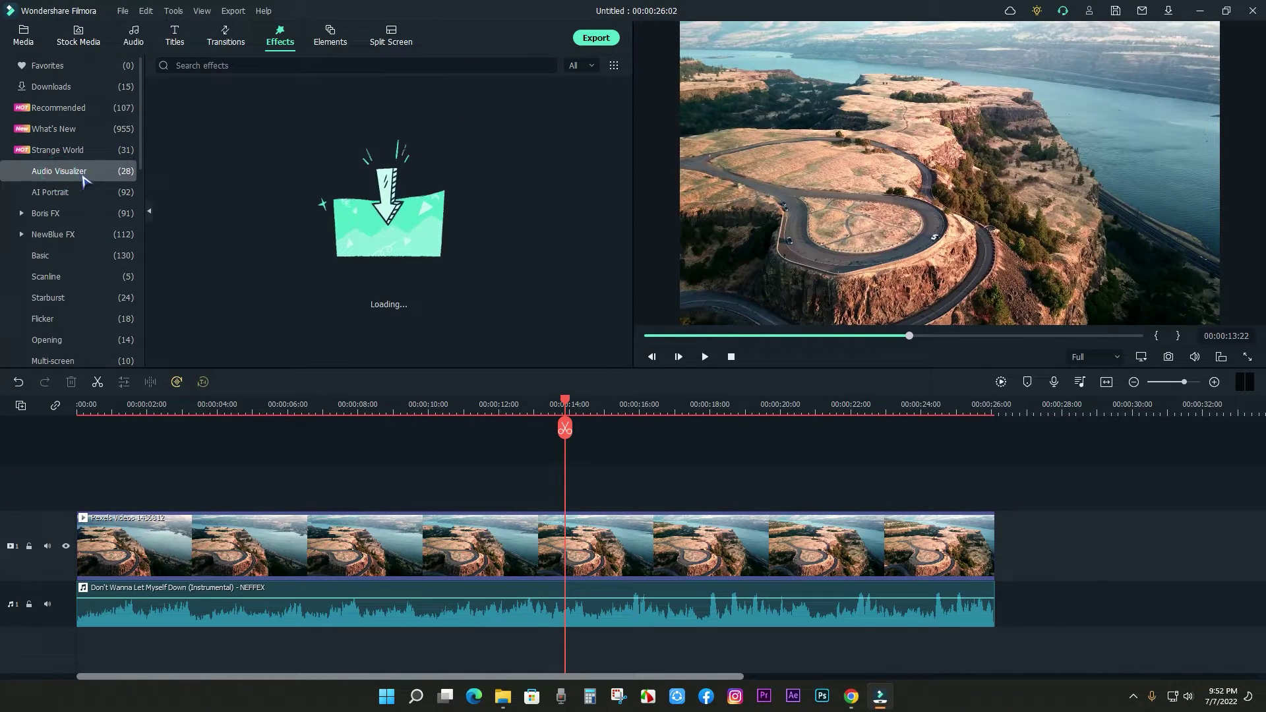
click(75, 85)
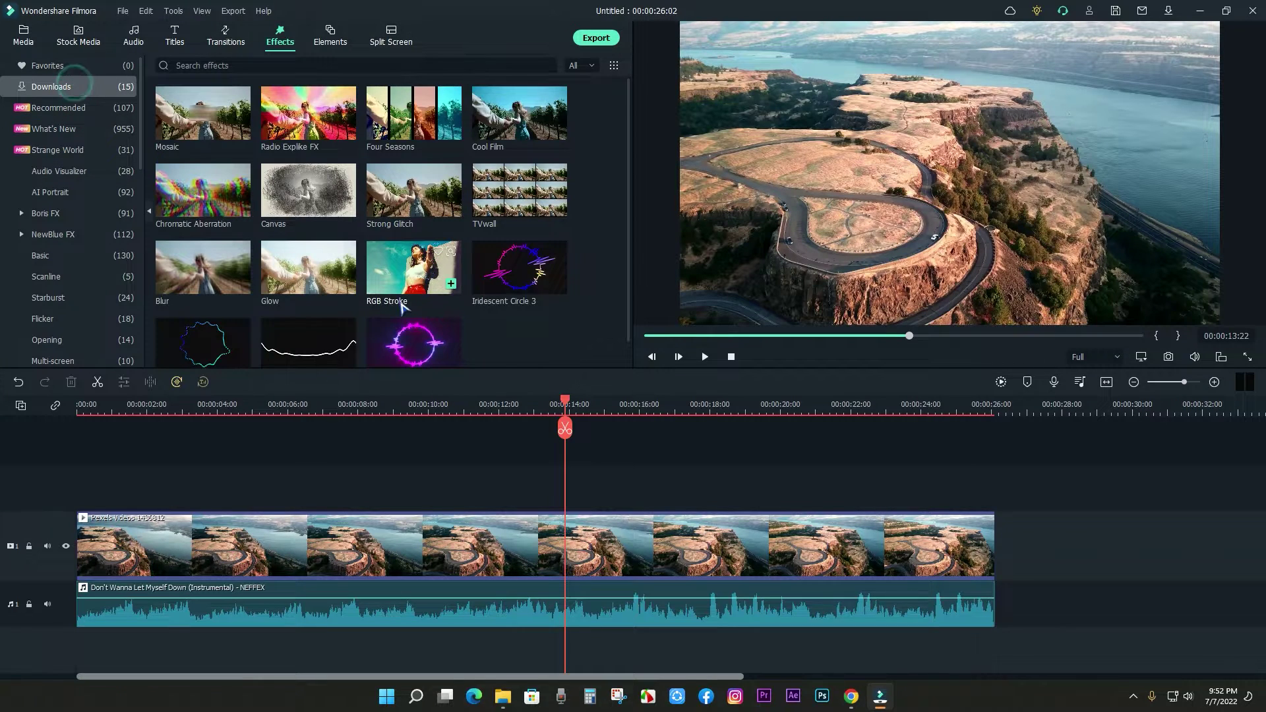
scroll(410, 305, down, 1)
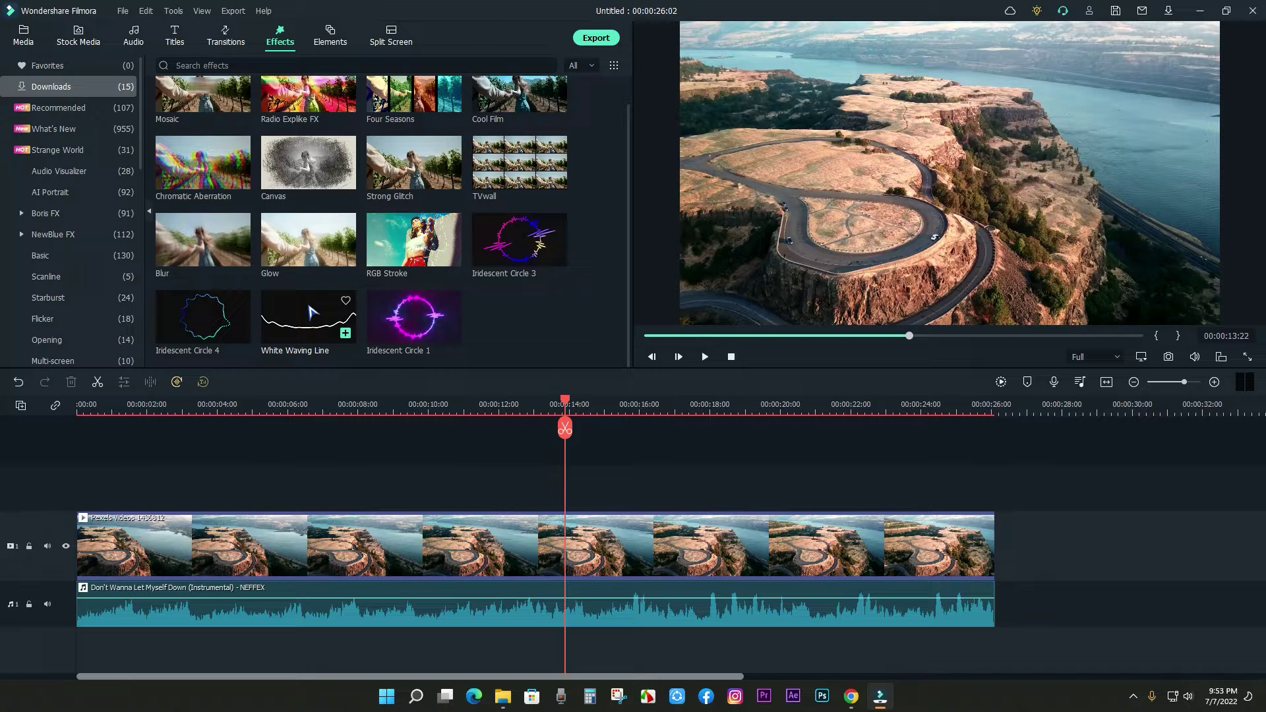
click(71, 172)
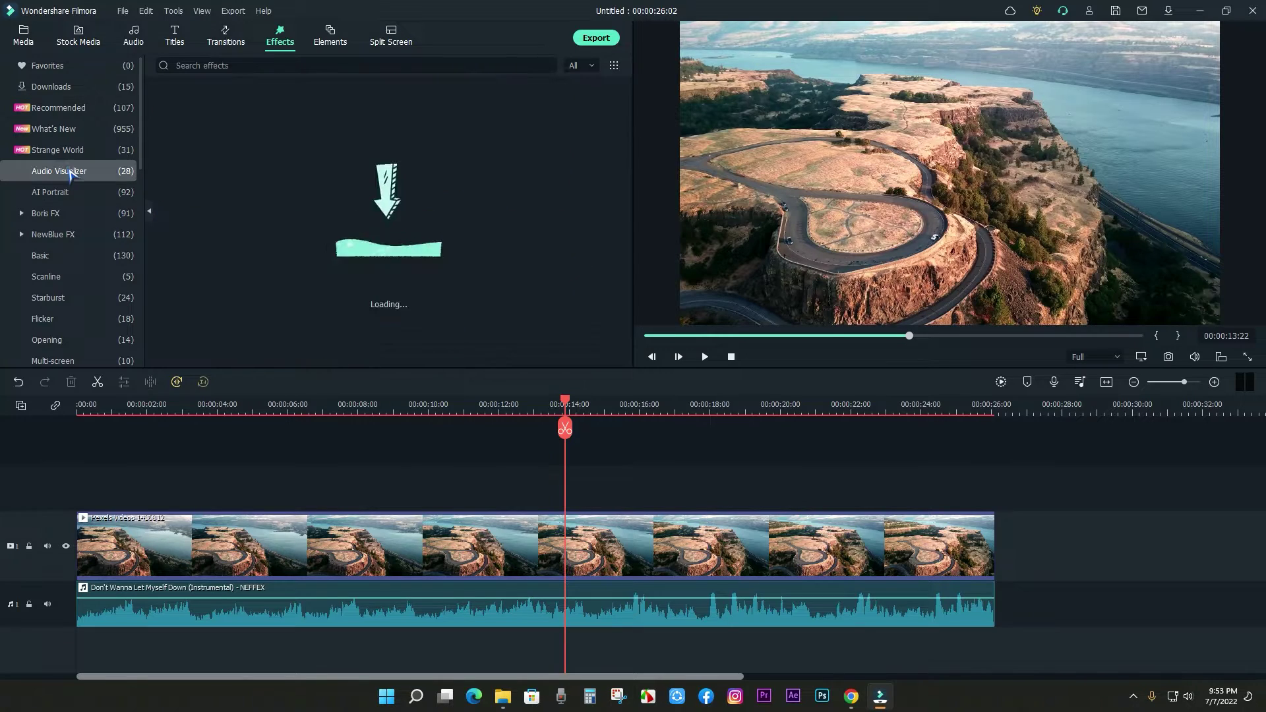
click(73, 91)
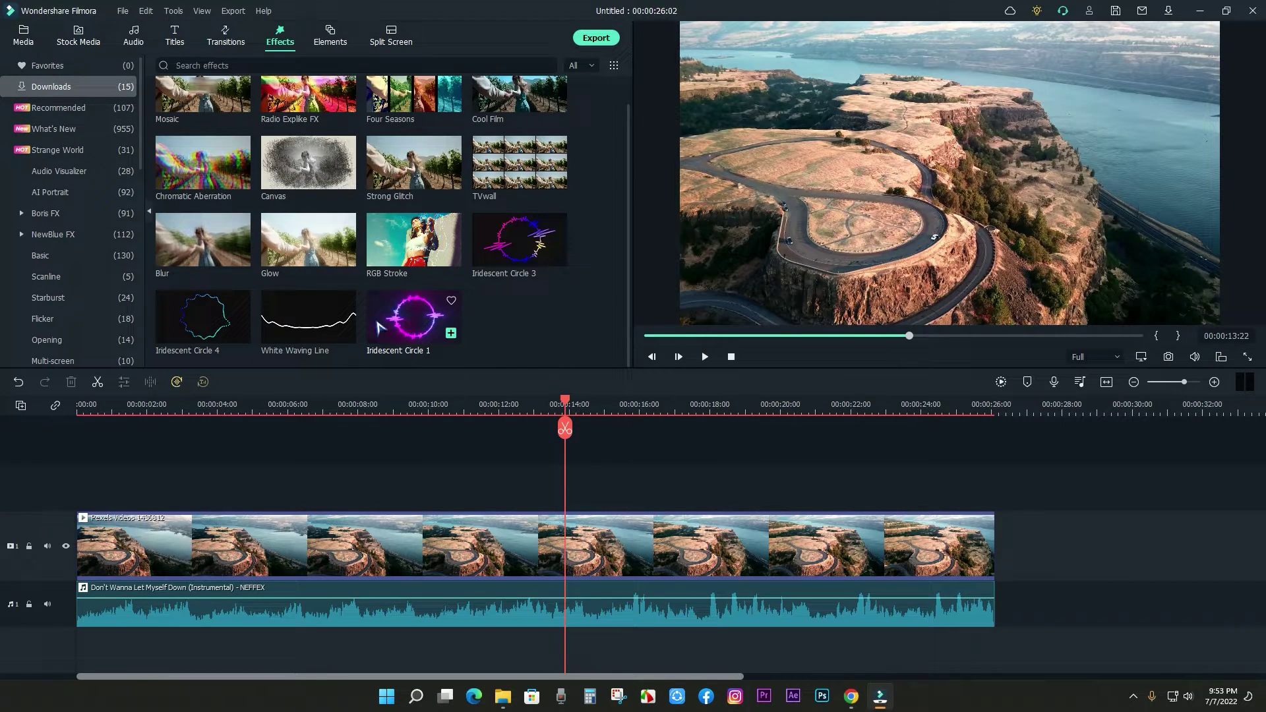
drag(317, 328, 73, 492)
drag(253, 483, 994, 485)
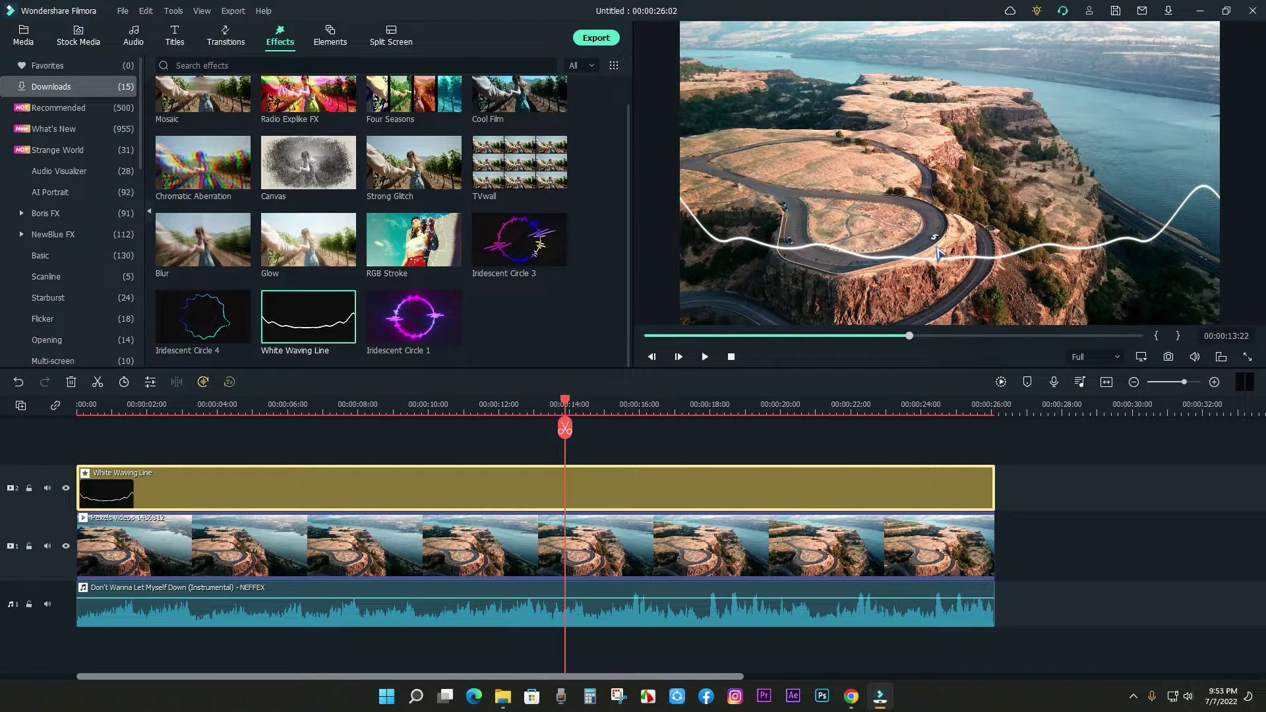
Preview the project from about 10 seconds in to check the wave.
click(450, 403)
key(space)
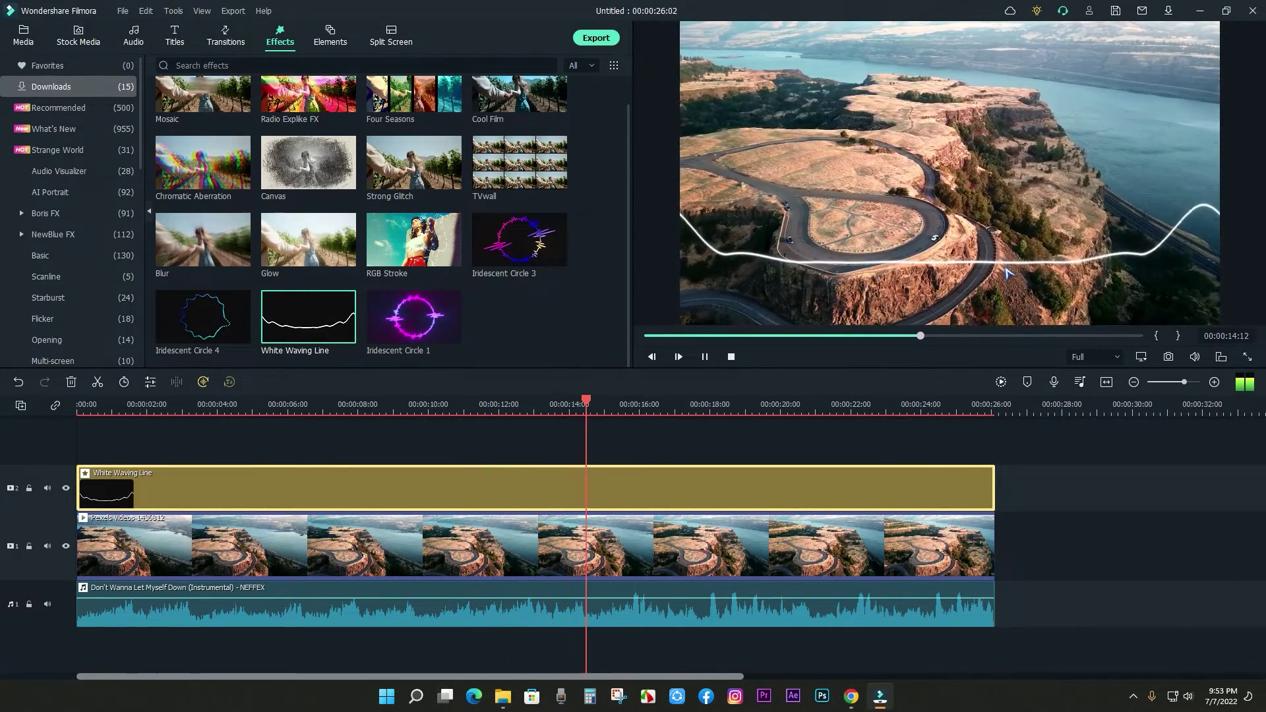
key(space)
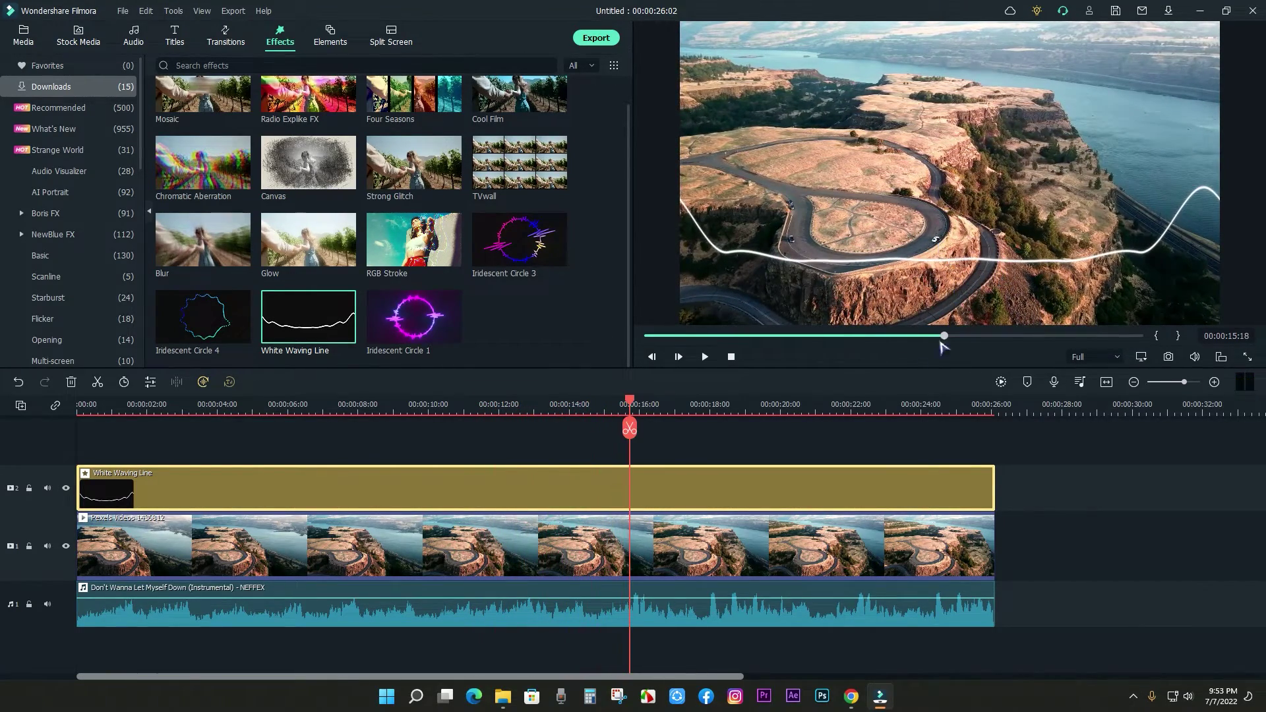
key(space)
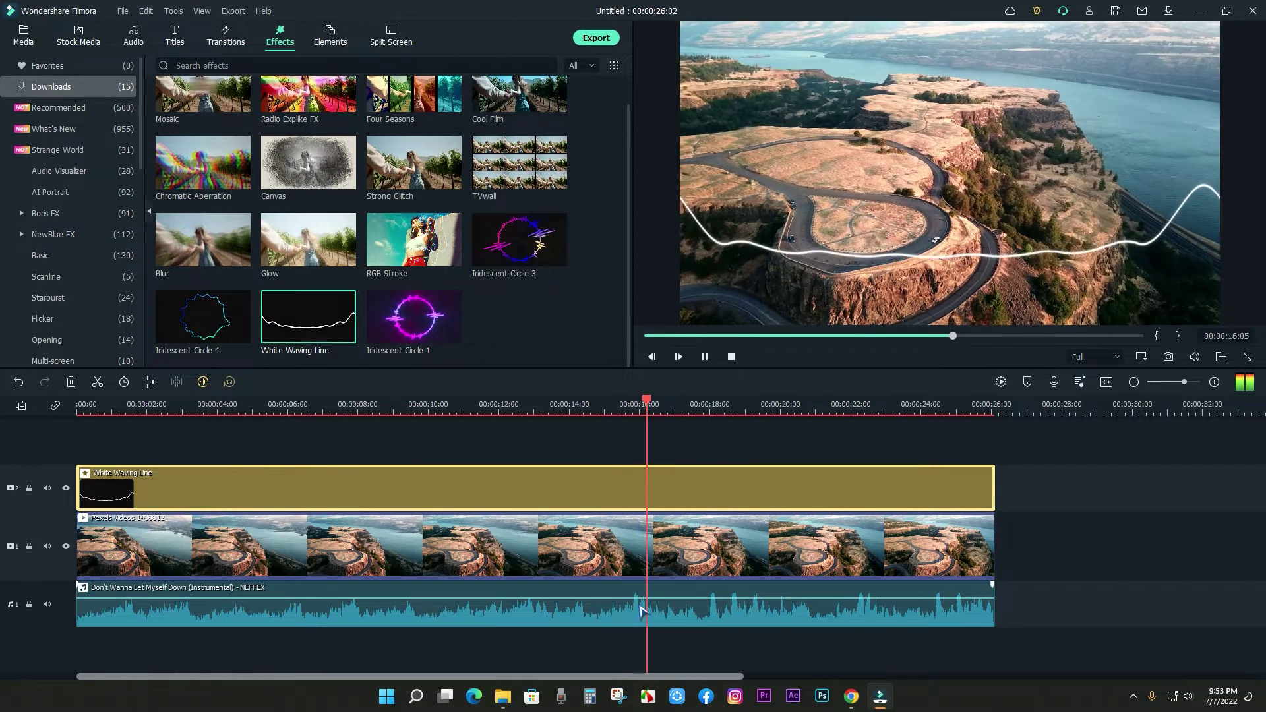
key(space)
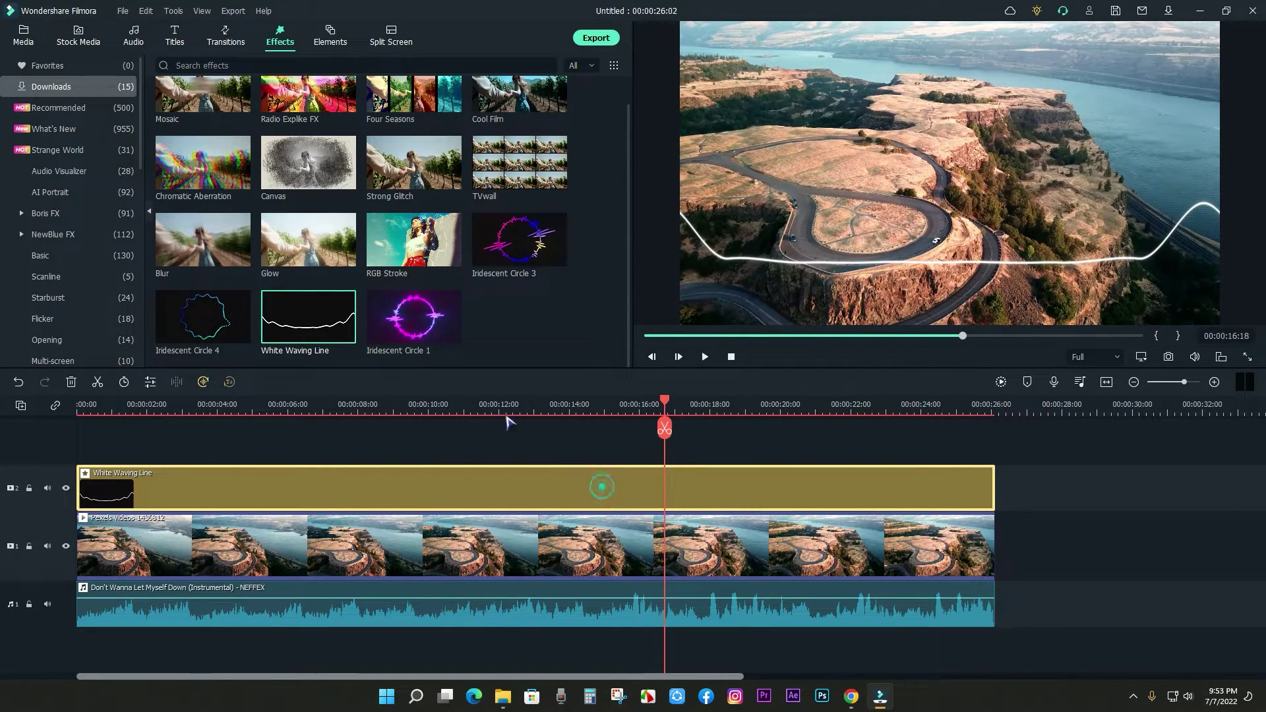
Lower the white wave to Position Y 54.17 and add Iridescent Circle 1 on a new track.
double_click(281, 487)
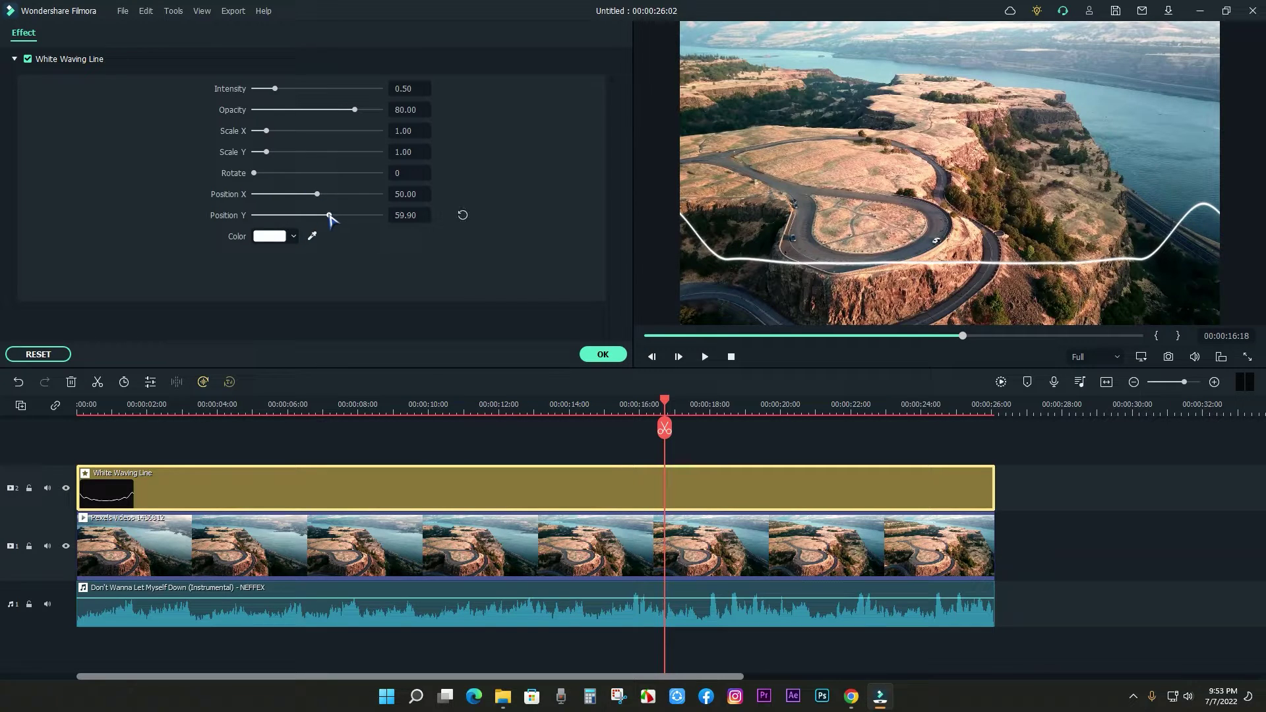
drag(329, 215, 323, 222)
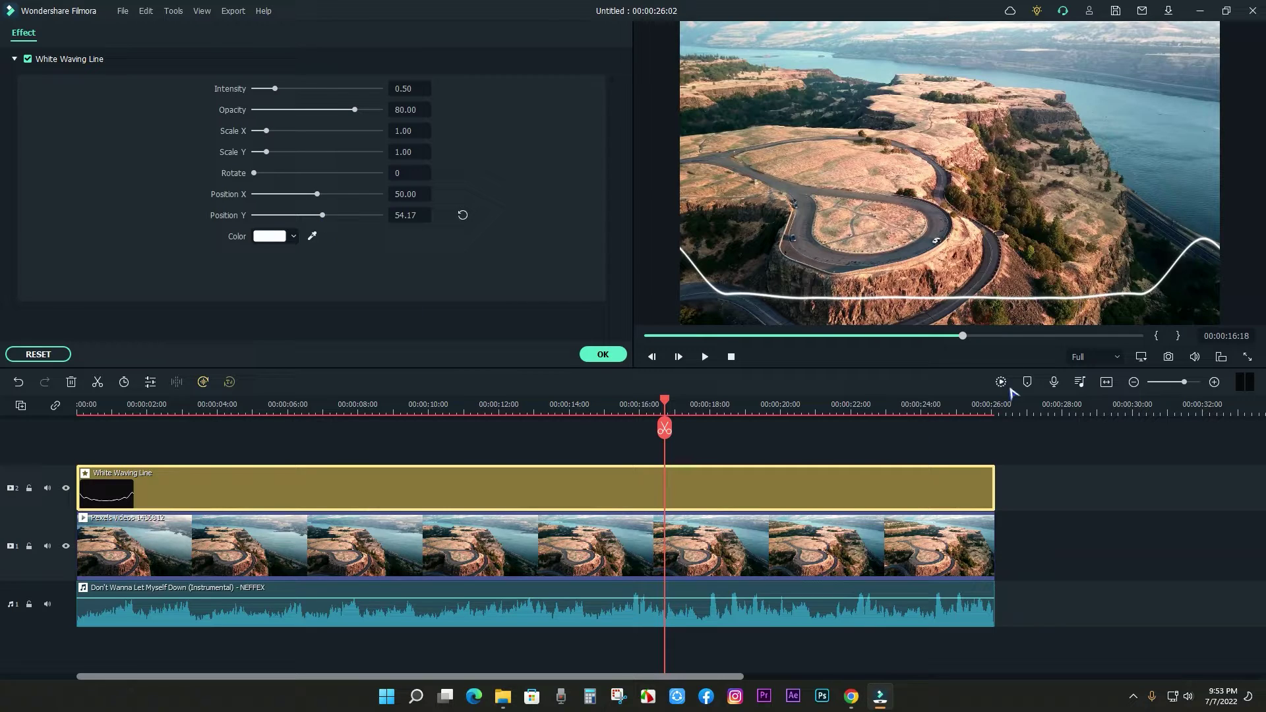
click(601, 355)
drag(420, 326, 101, 452)
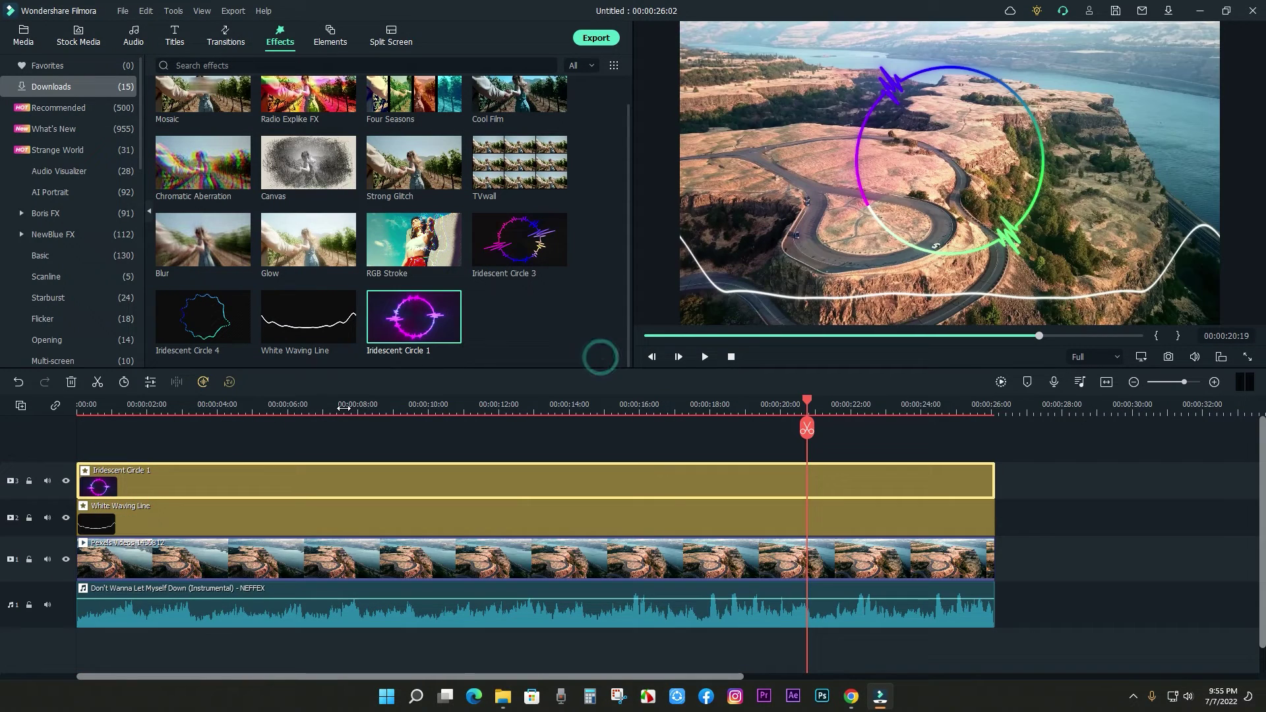
Add Iridescent Circle 4 on a new top track spanning the video and adjust its vertical position.
click(343, 407)
drag(344, 407, 107, 407)
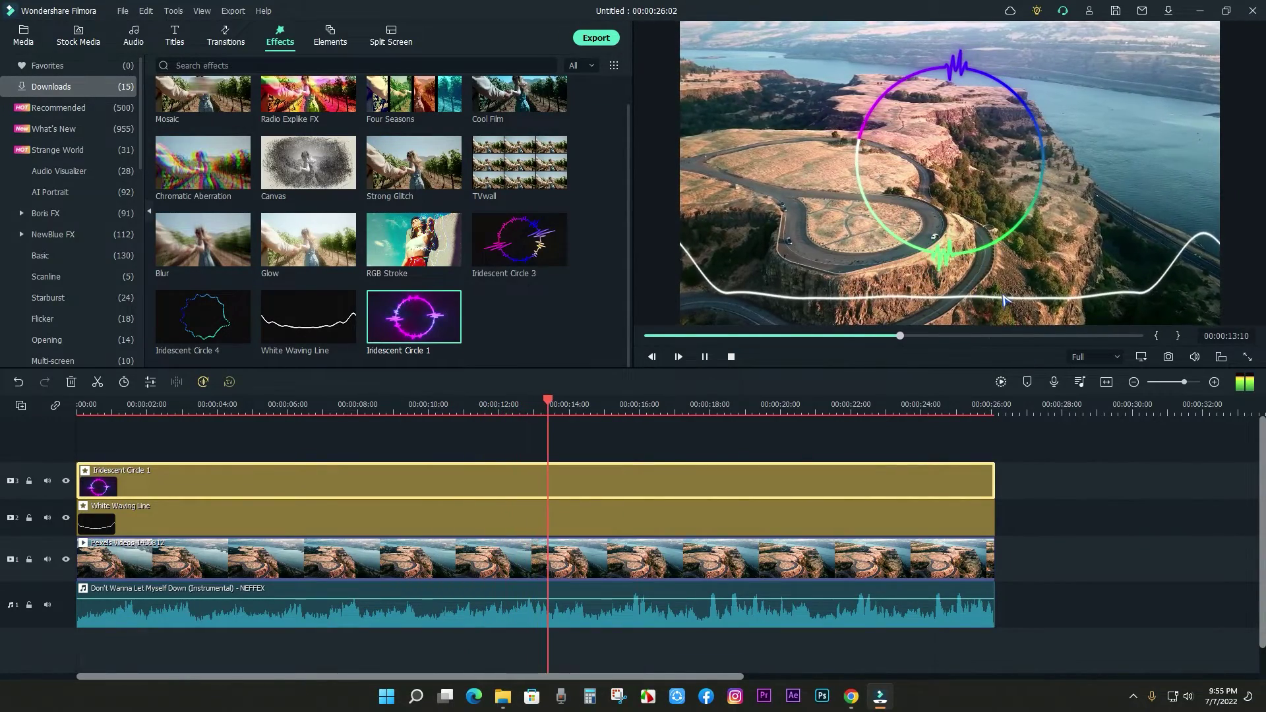
key(space)
drag(205, 322, 994, 488)
double_click(196, 469)
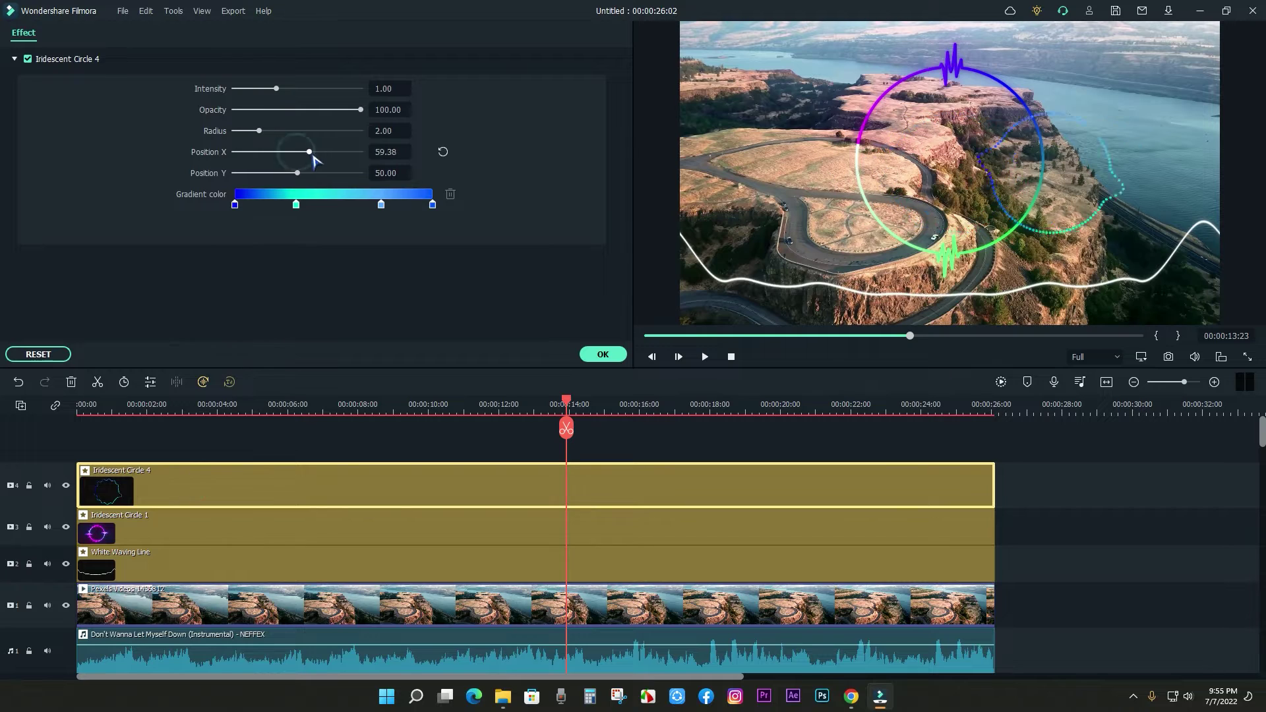
click(399, 173)
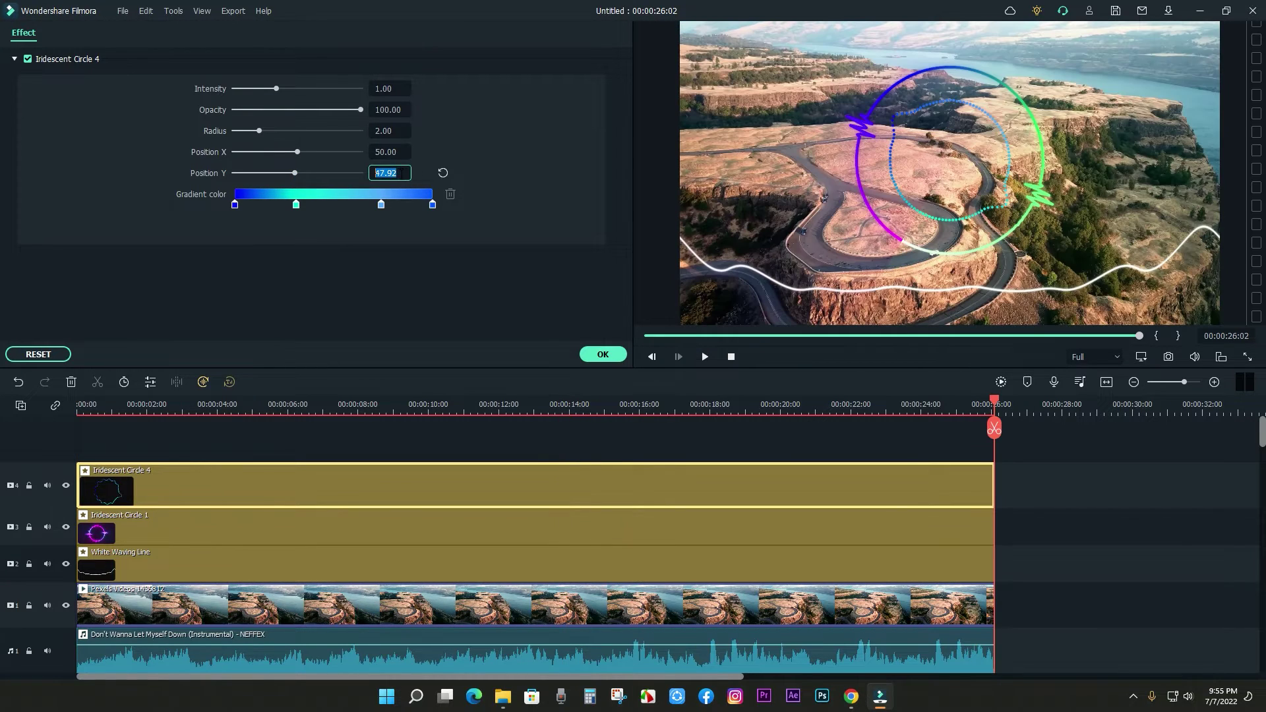